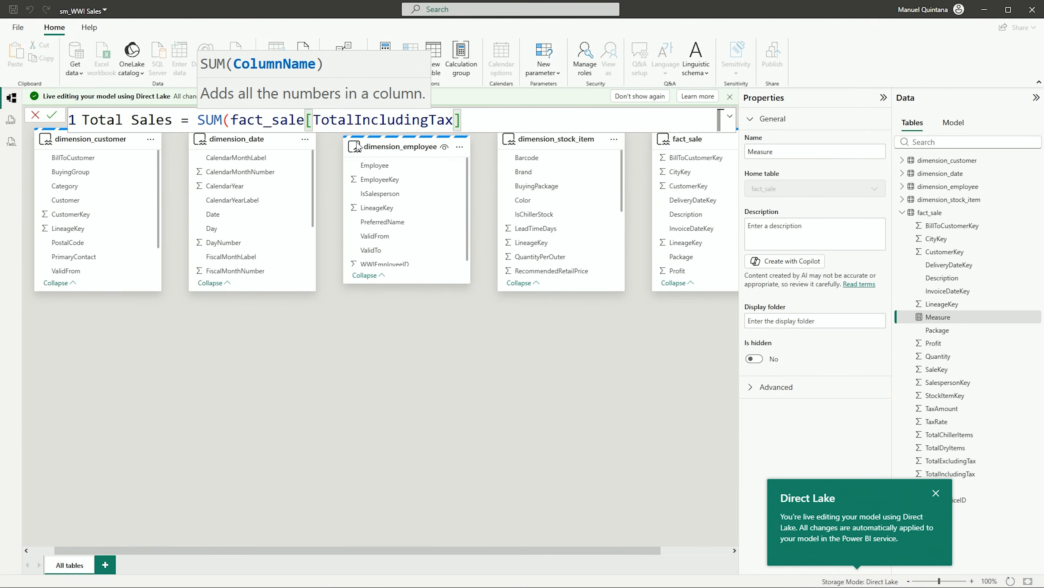
- Finish the Total Sales measure formula as SUM(fact_sale[TotalIncludingTax]) and commit it
{"action": "type", "text": ")"}
{"action": "key", "text": "Return"}
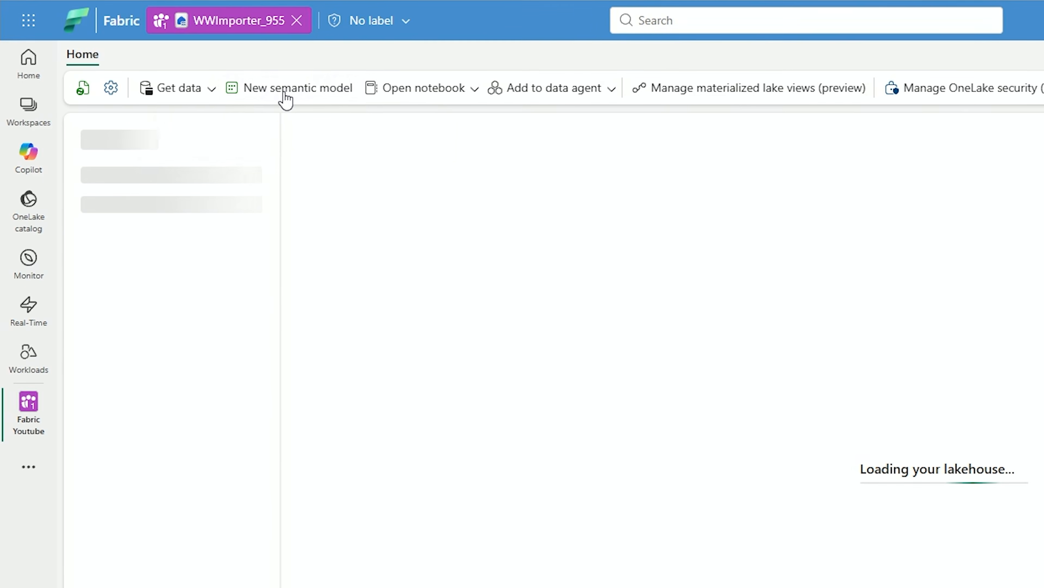
{"action": "left_click", "coordinate": [287, 99]}
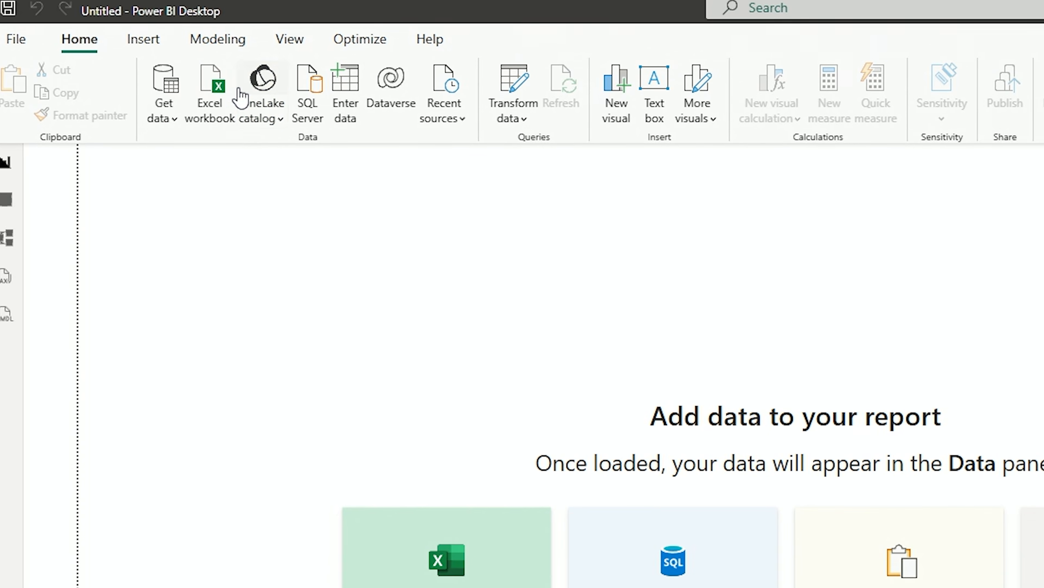
{"action": "left_click", "coordinate": [258, 117]}
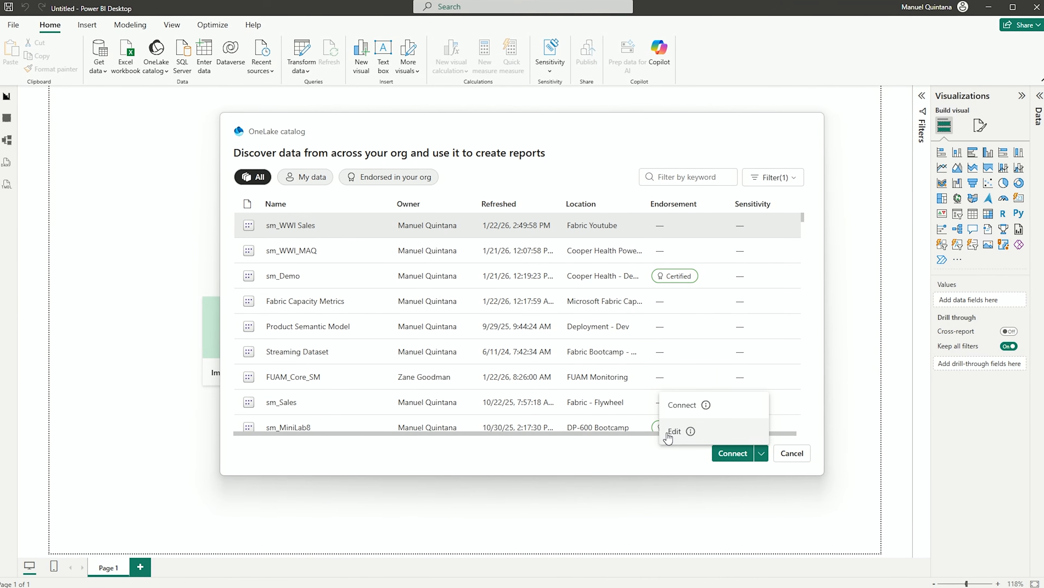
- Open the sm_WWI Sales semantic model for editing and define Total Sales as SUM(fact_sale[TotalIncludingTax])
{"action": "left_click", "coordinate": [670, 434]}
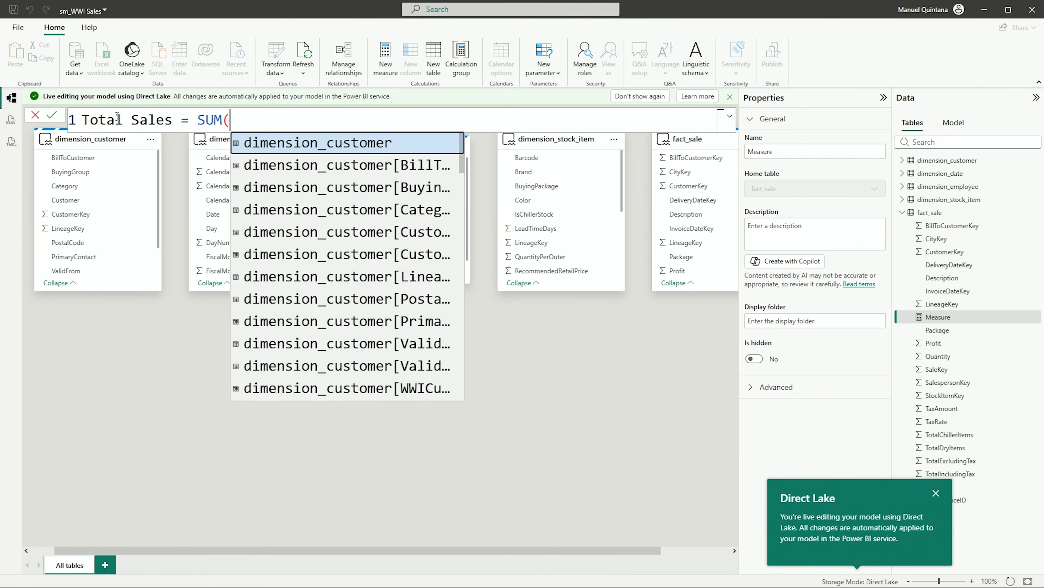
{"action": "type", "text": "tot"}
{"action": "left_click", "coordinate": [383, 208]}
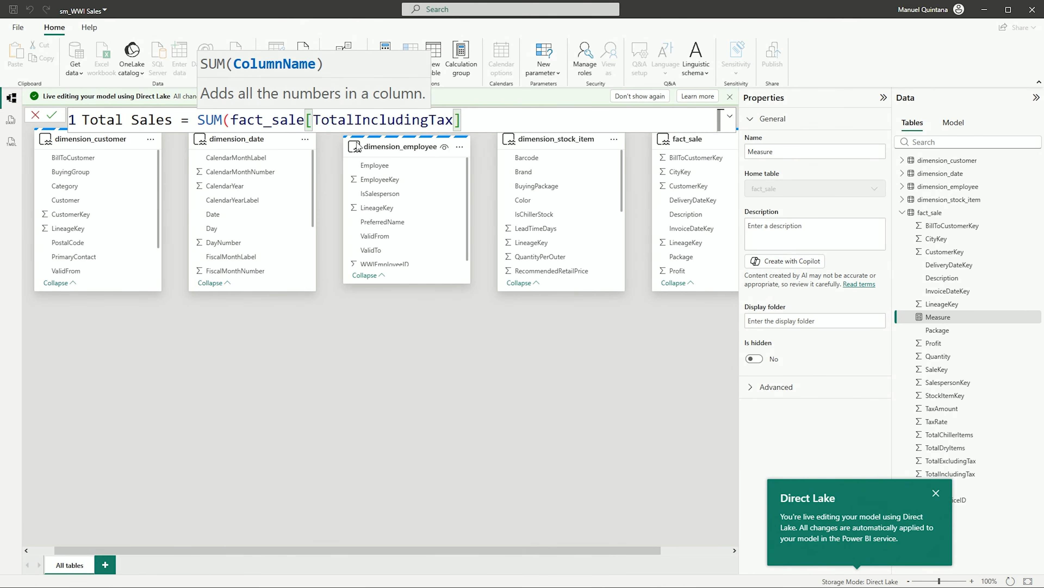
{"action": "type", "text": ")"}
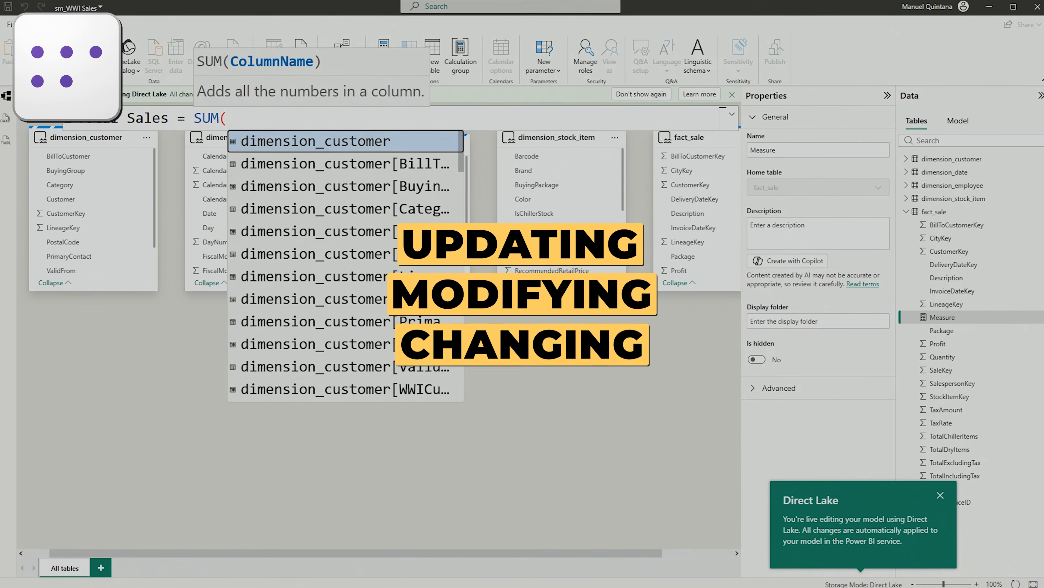
- Choose fact_sale[TotalIncludingTax] as the column summed in the Total Sales measure
{"action": "type", "text": "tot"}
{"action": "key", "text": "Down"}
{"action": "key", "text": "Down"}
{"action": "key", "text": "Down"}
{"action": "key", "text": "Tab"}
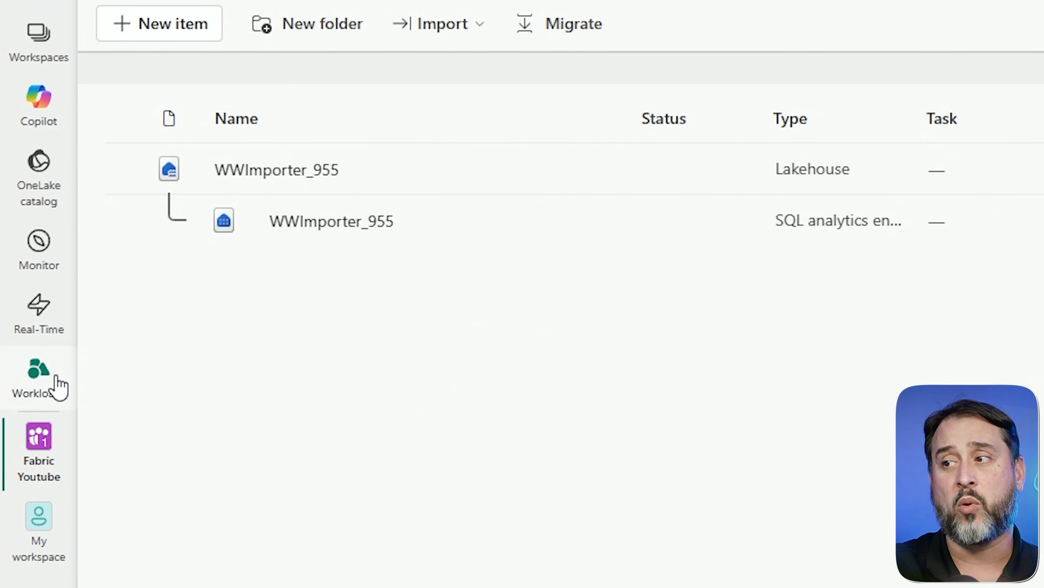
- Review the sample lakehouses of the Data Engineering workload, including Retail Data Model from Wide World Importers, and close the sample list
{"action": "left_click", "coordinate": [58, 386]}
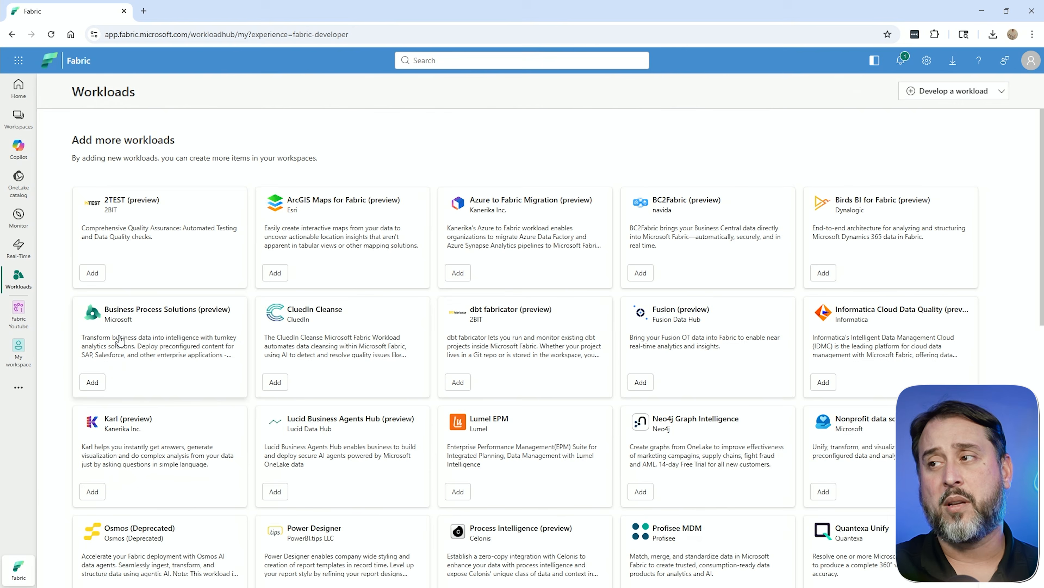
{"action": "scroll", "coordinate": [119, 340], "scroll_direction": "down", "scroll_amount": 10}
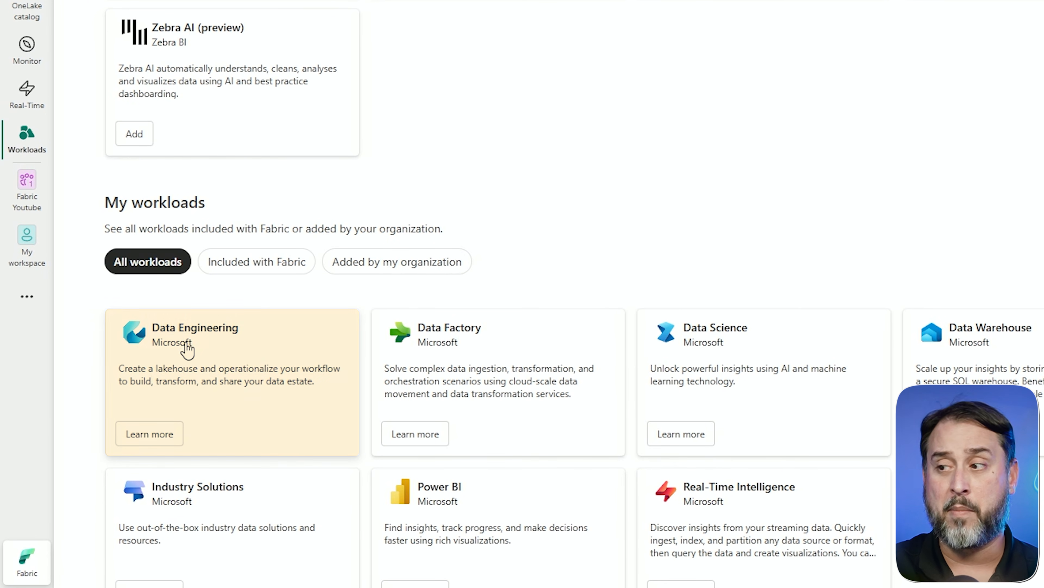
{"action": "left_click", "coordinate": [187, 348]}
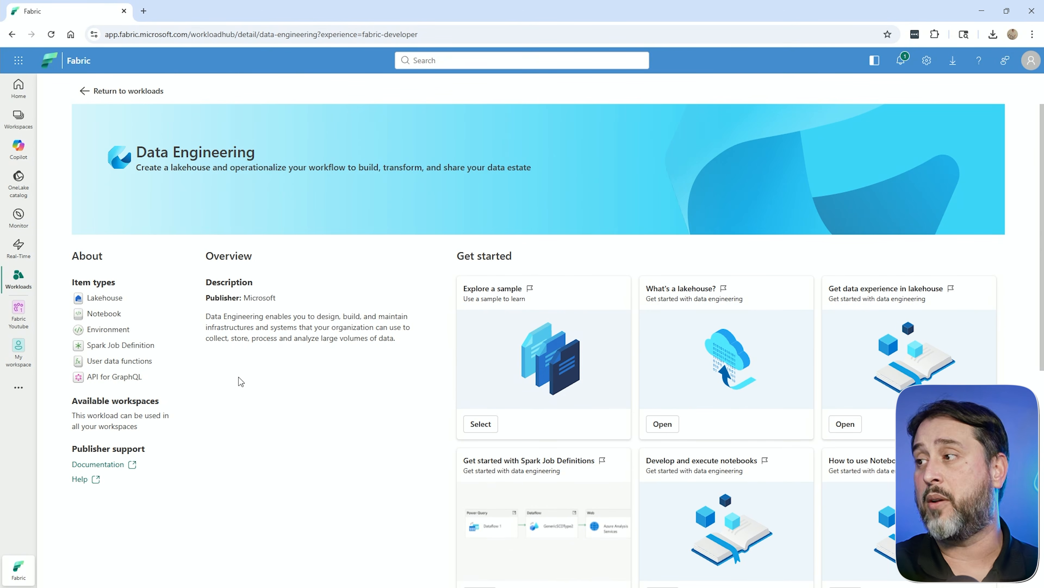
{"action": "left_click", "coordinate": [498, 375]}
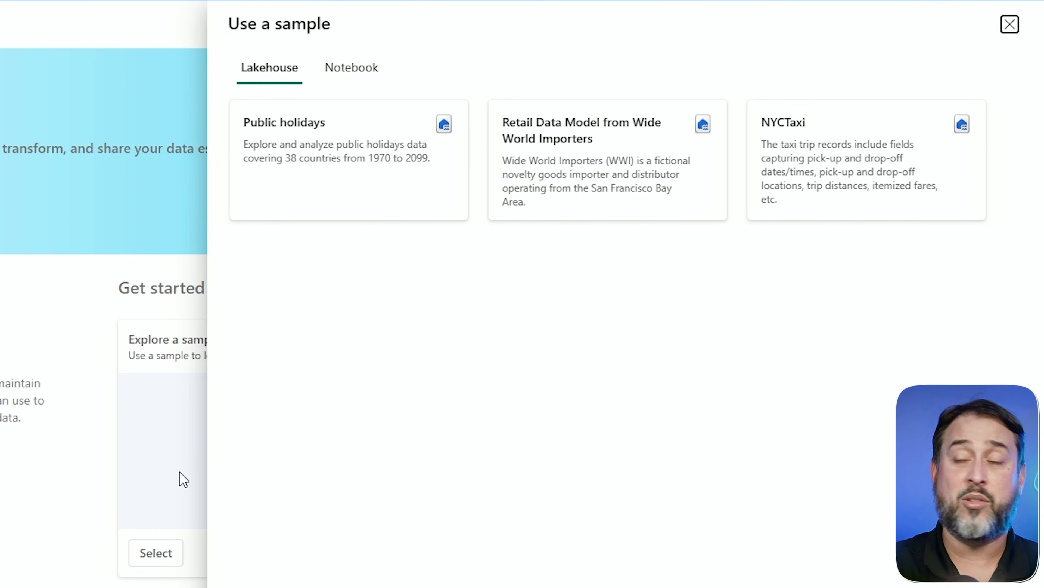
{"action": "left_click", "coordinate": [542, 177]}
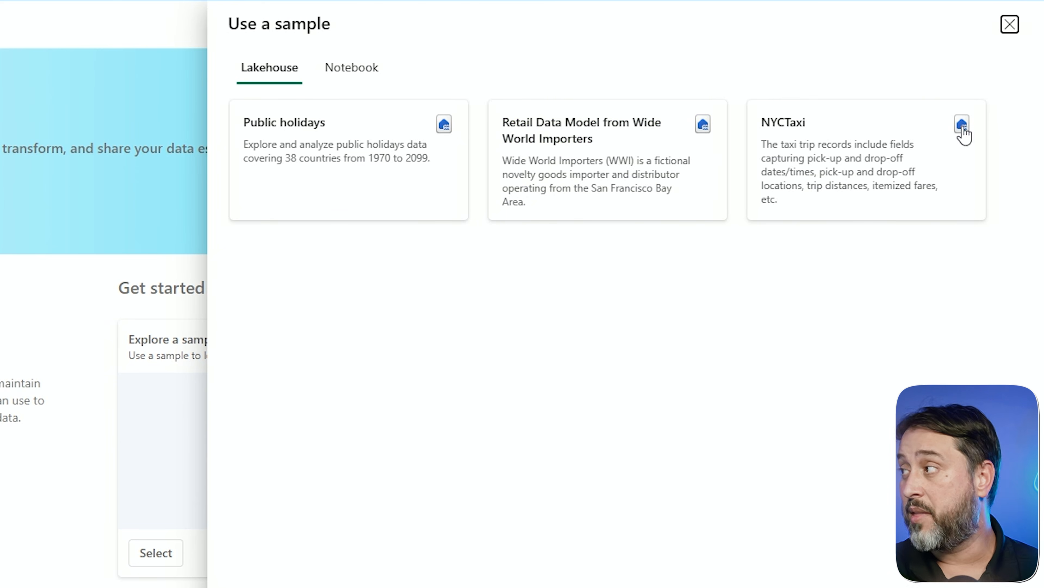
{"action": "left_click", "coordinate": [1011, 32]}
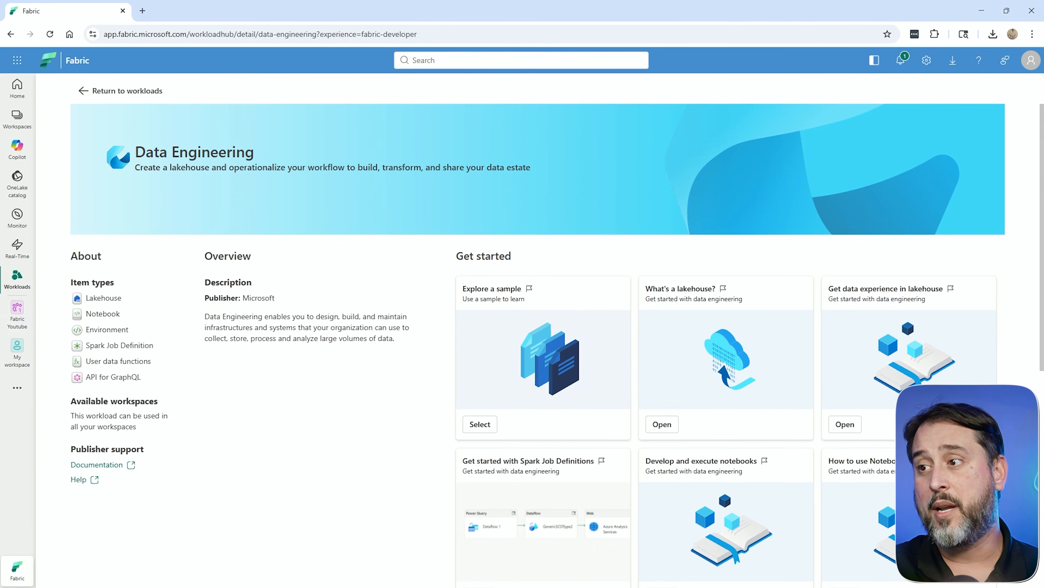
- Open the WWImporter_955 lakehouse in the Fabric Youtube workspace
{"action": "mouse_move", "coordinate": [23, 319]}
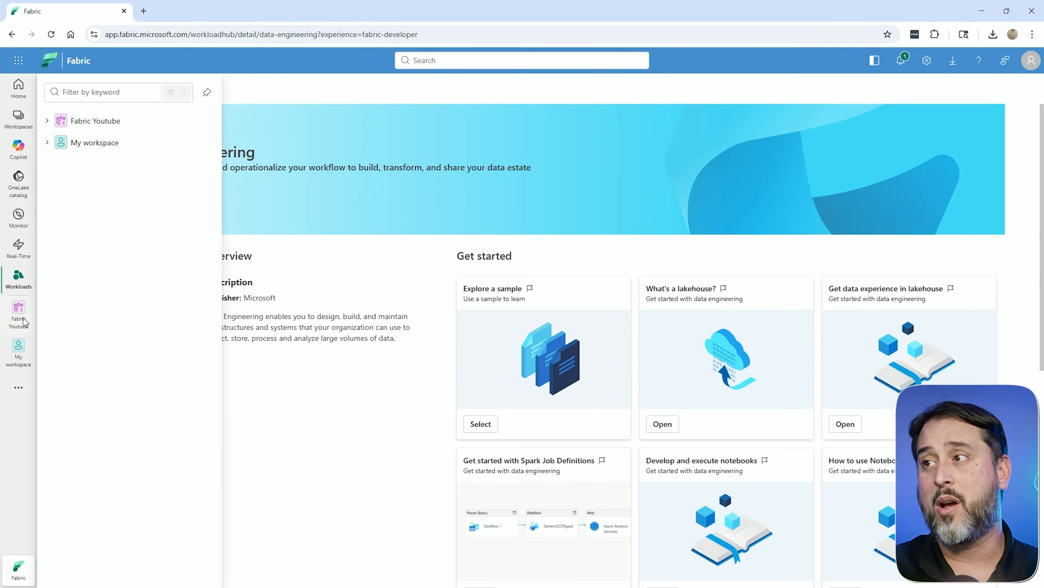
{"action": "left_click", "coordinate": [104, 122]}
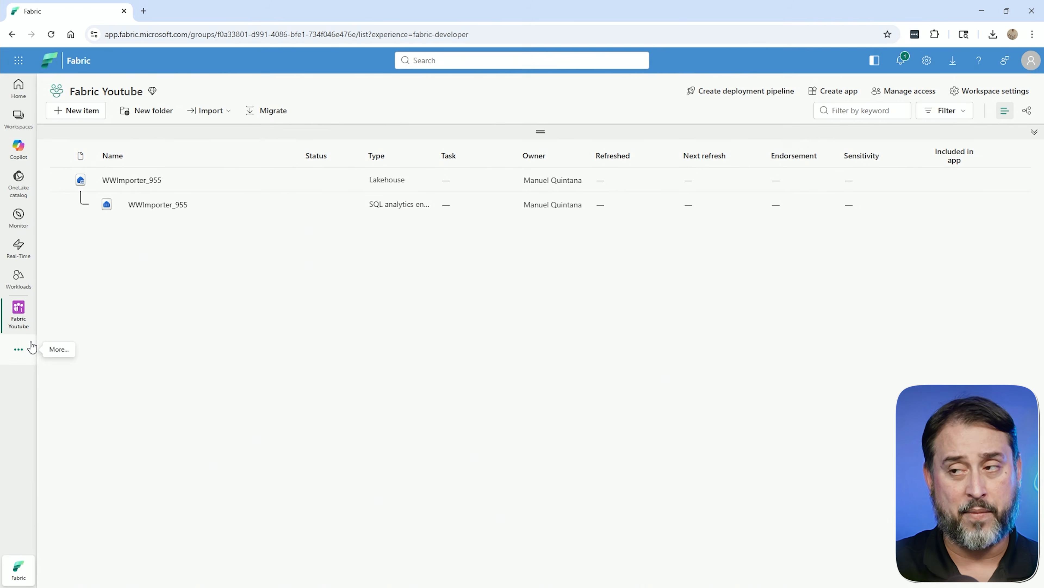
{"action": "left_click", "coordinate": [131, 181]}
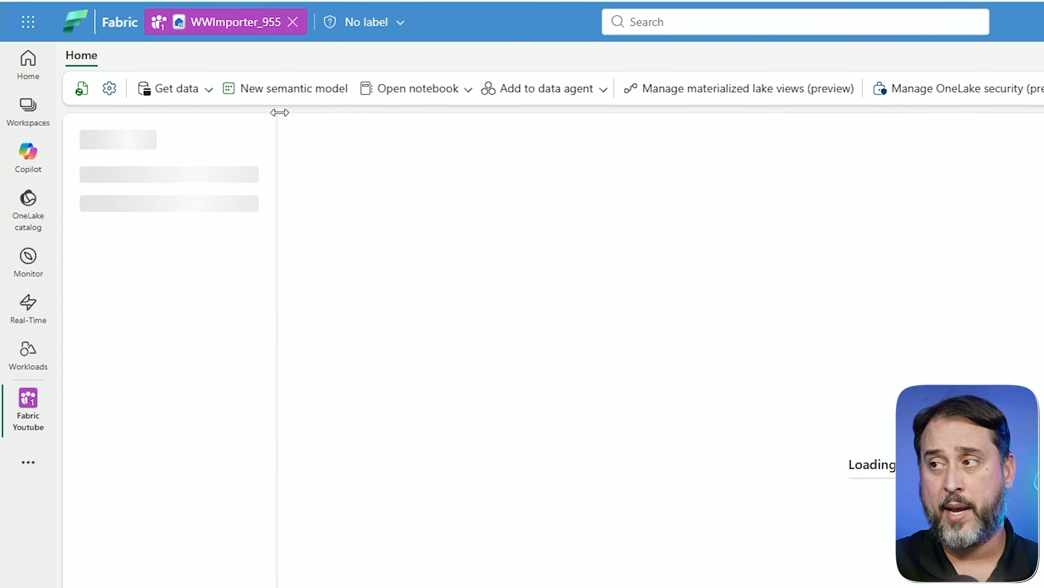
- Create a Direct Lake semantic model named sm_WWI Sales from all dbo tables except dimension_city
{"action": "left_click", "coordinate": [286, 96]}
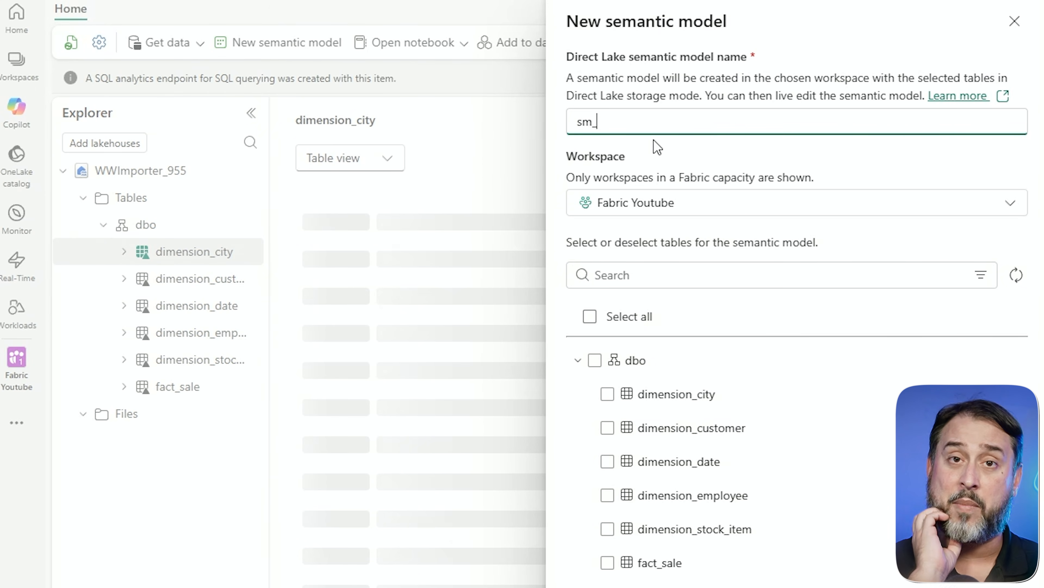
{"action": "type", "text": "WWI Sales"}
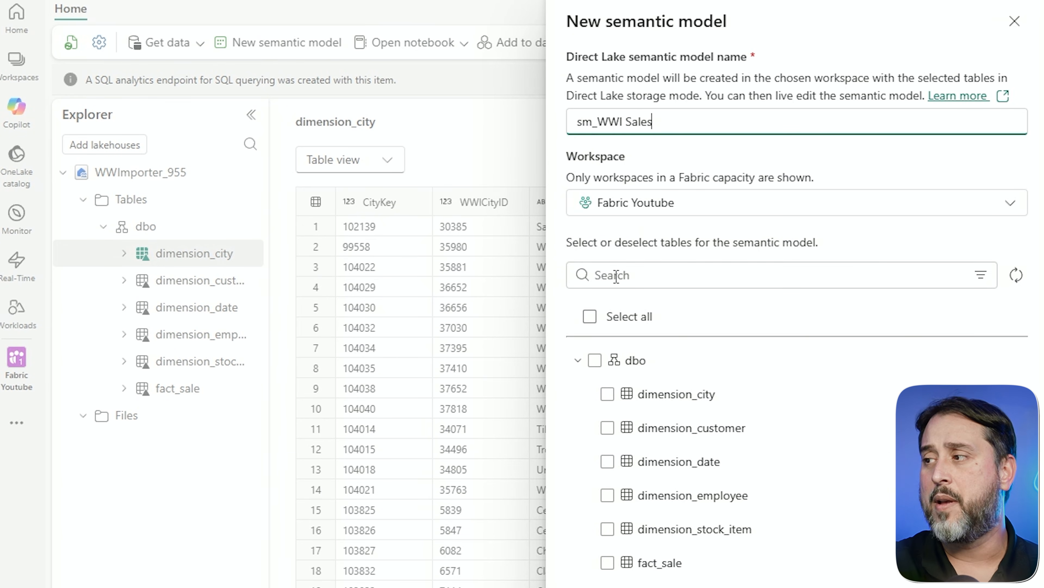
{"action": "left_click", "coordinate": [597, 362]}
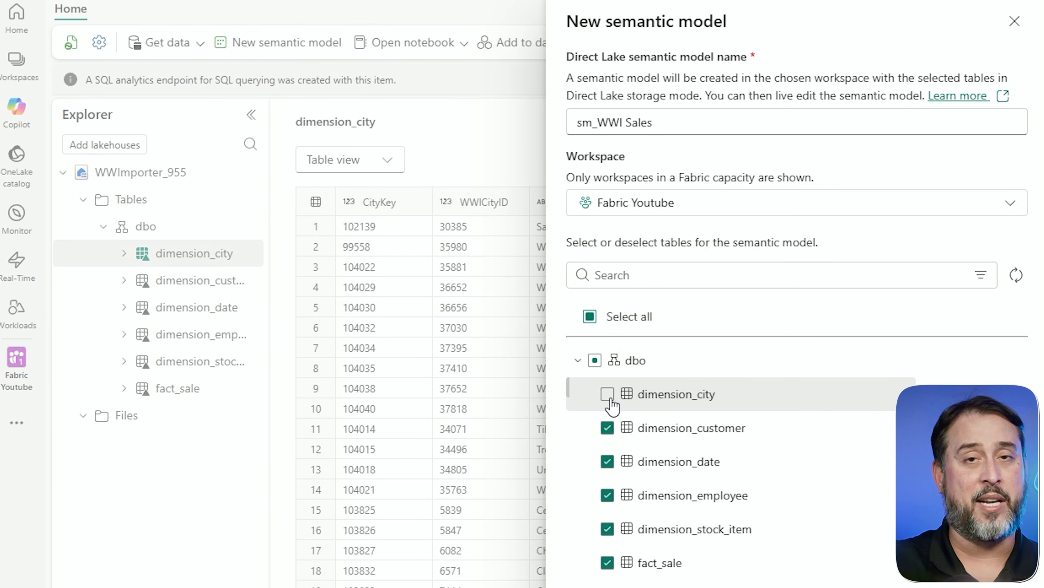
{"action": "left_click", "coordinate": [608, 394]}
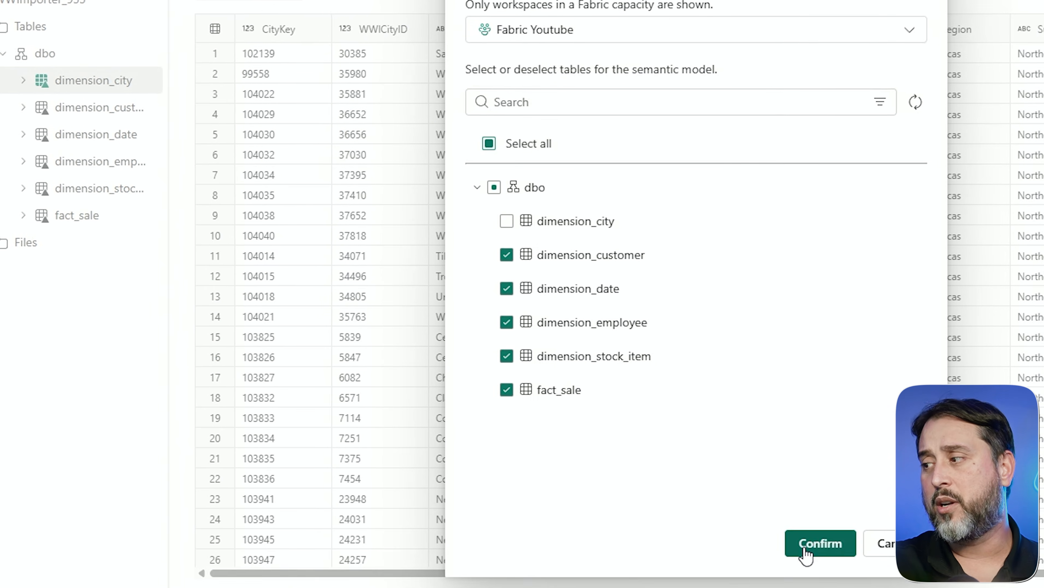
{"action": "left_click", "coordinate": [808, 545]}
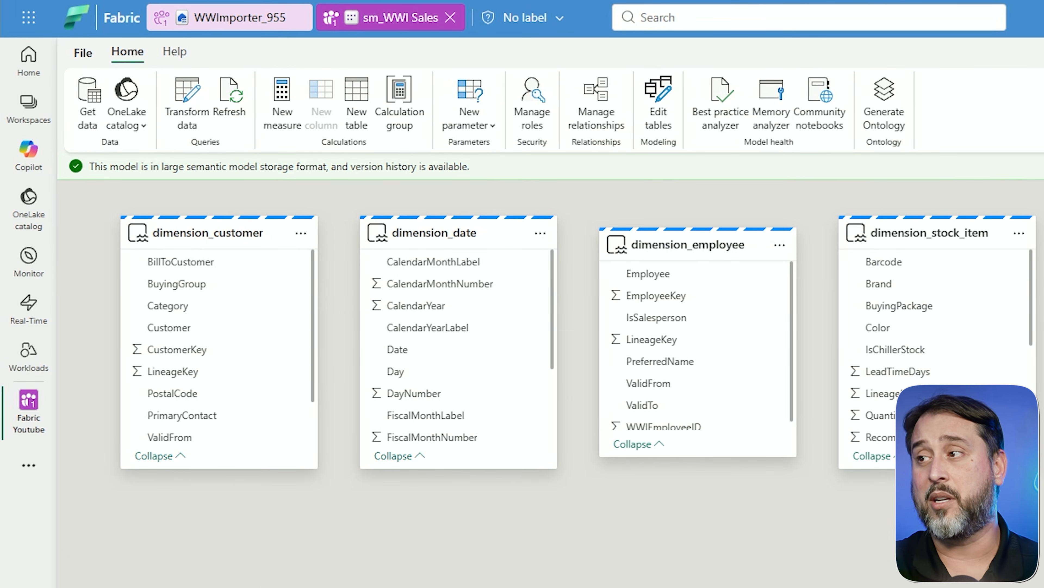
- Close the sm_WWI Sales model and return to the WWImporter_955 lakehouse
{"action": "left_click", "coordinate": [451, 17]}
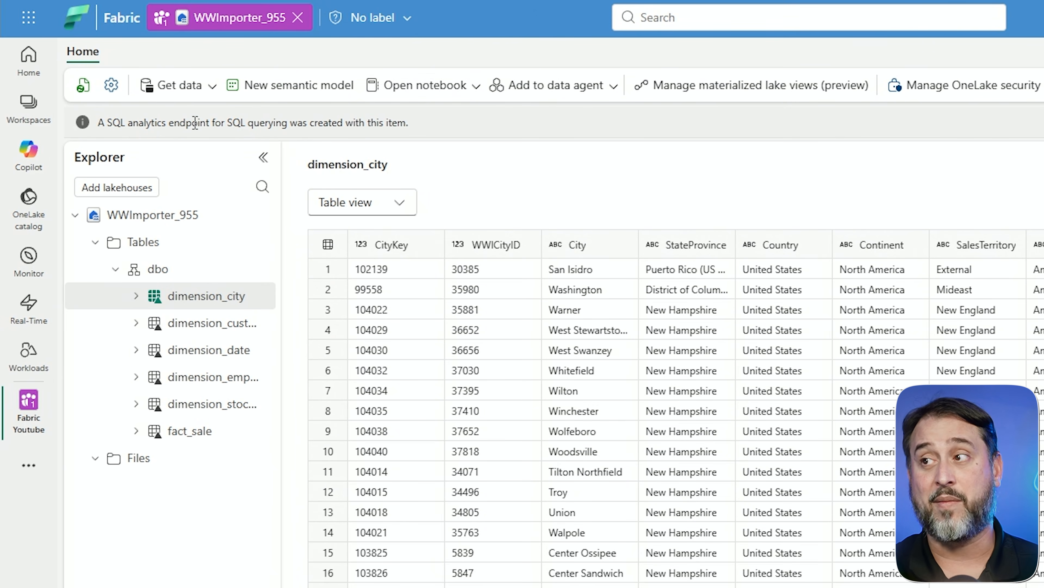
{"action": "left_click", "coordinate": [162, 17]}
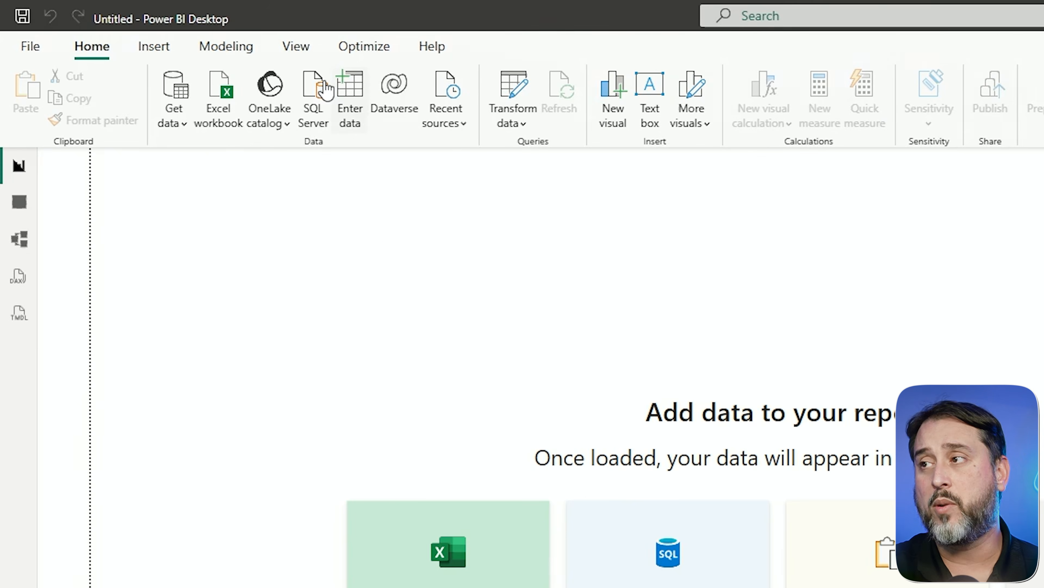
{"action": "left_click", "coordinate": [268, 120]}
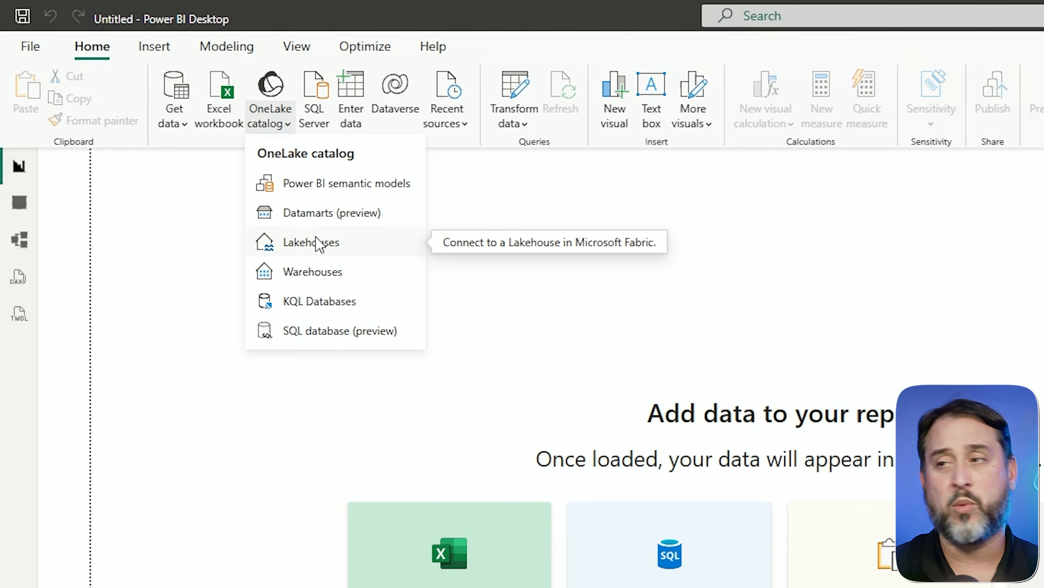
{"action": "left_click", "coordinate": [328, 245]}
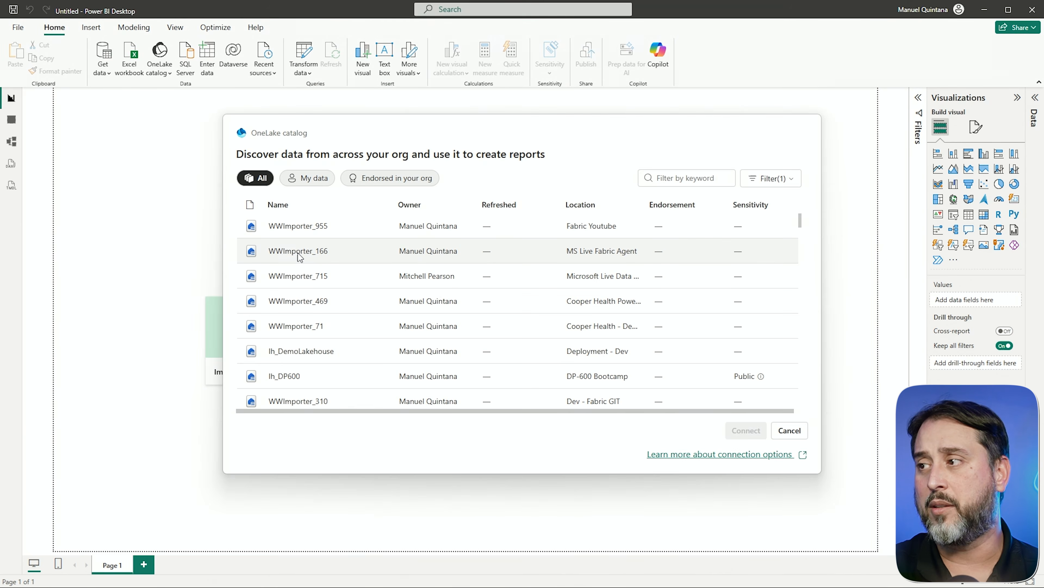
{"action": "left_click", "coordinate": [300, 257]}
{"action": "left_click", "coordinate": [743, 432]}
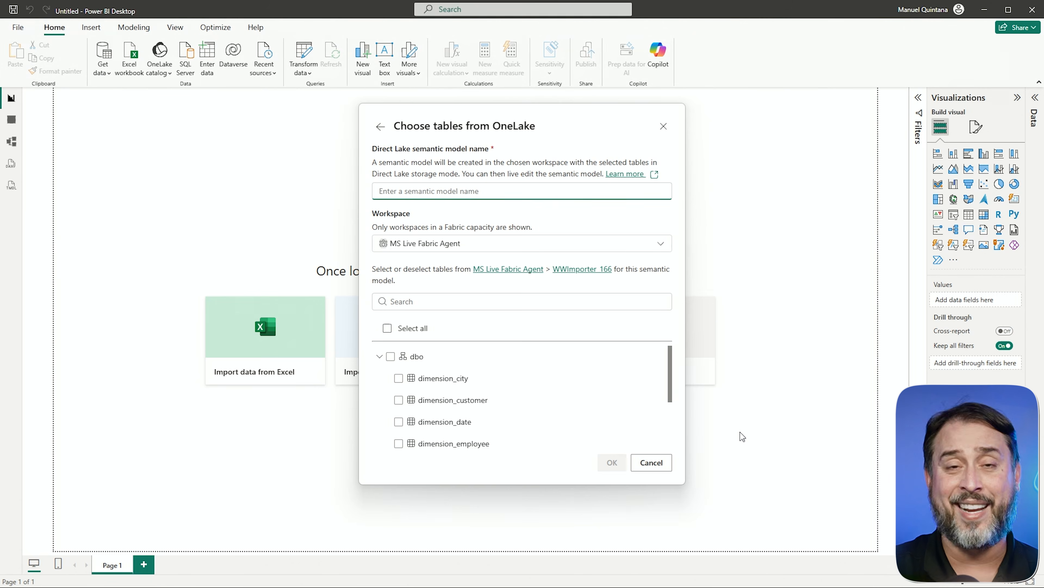
{"action": "left_click", "coordinate": [661, 126]}
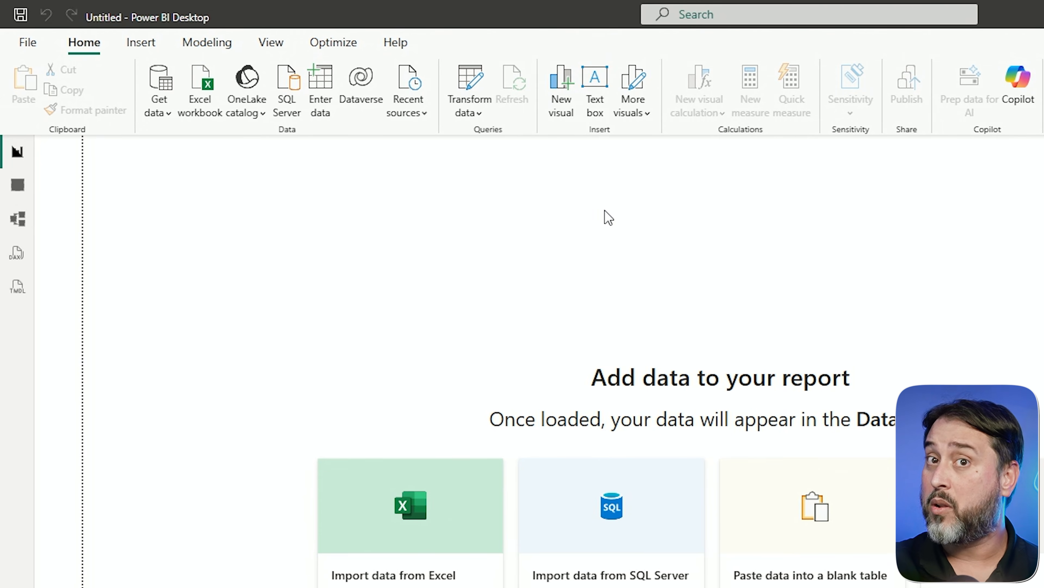
- In Power BI Desktop, connect the blank report to the sm_WWI Sales semantic model and expand the fact_sale table's fields
{"action": "left_click", "coordinate": [257, 118]}
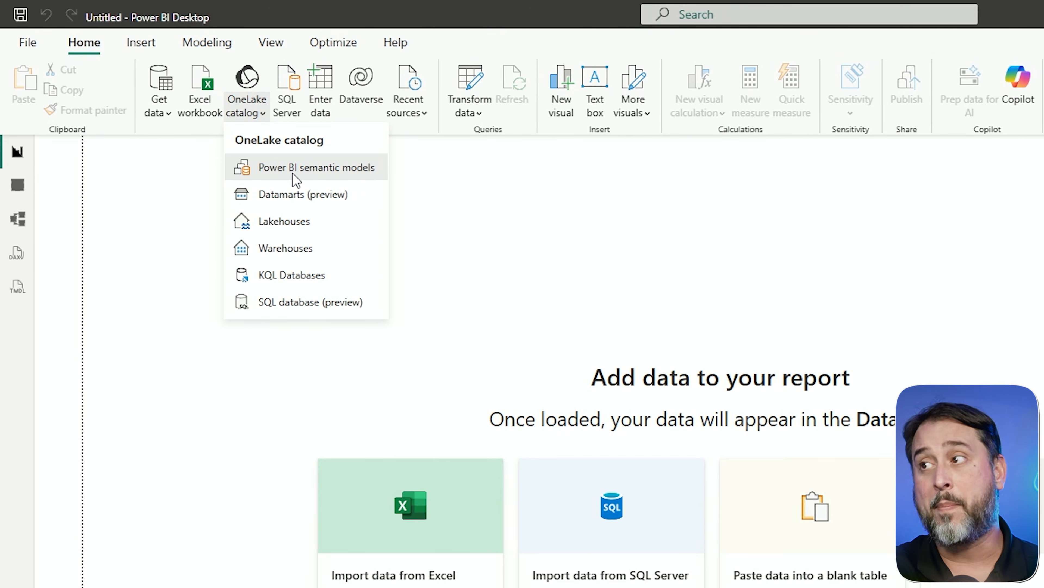
{"action": "left_click", "coordinate": [296, 180]}
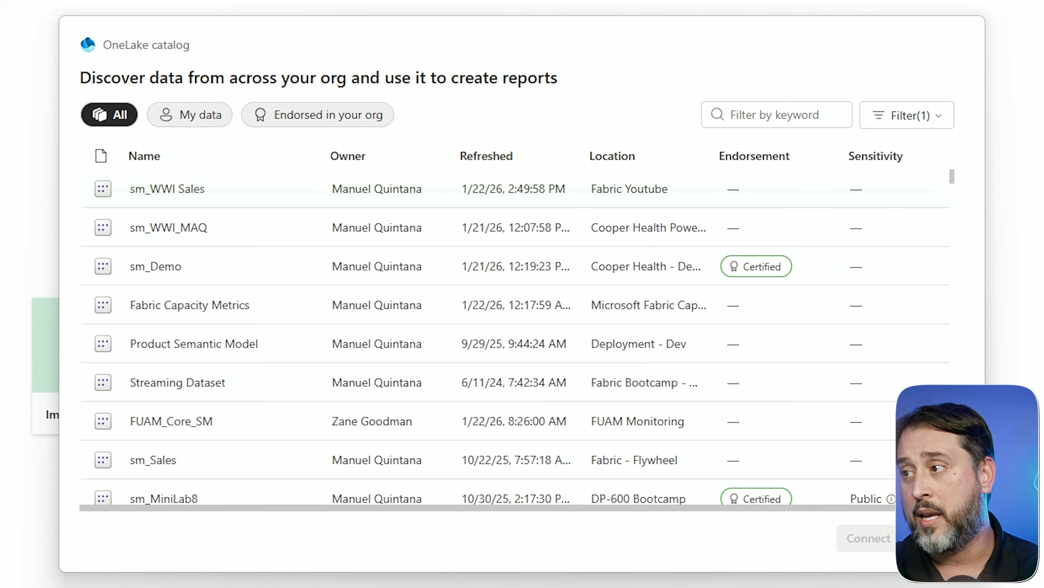
{"action": "left_click", "coordinate": [201, 195]}
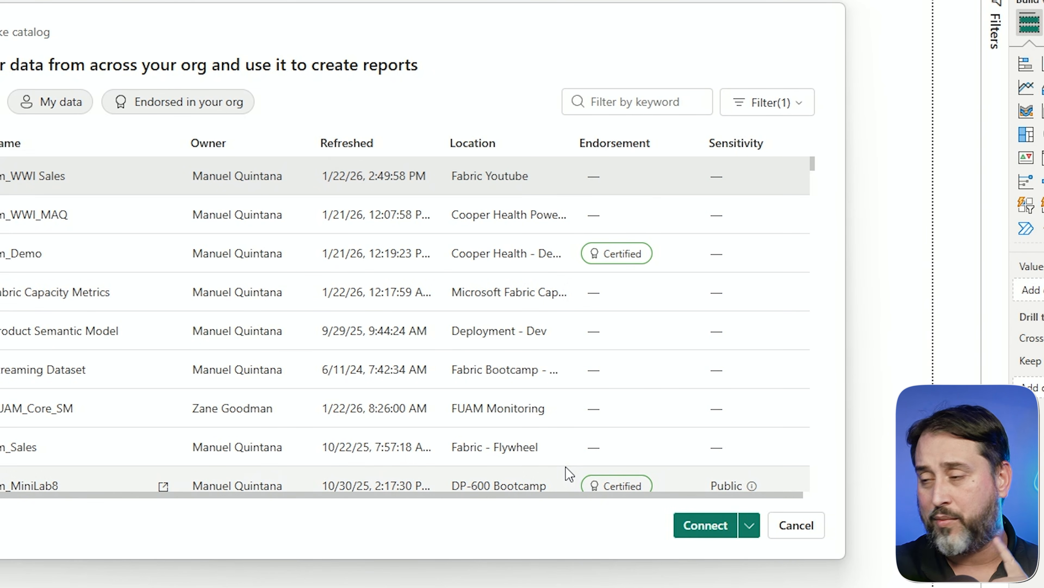
{"action": "left_click", "coordinate": [702, 529]}
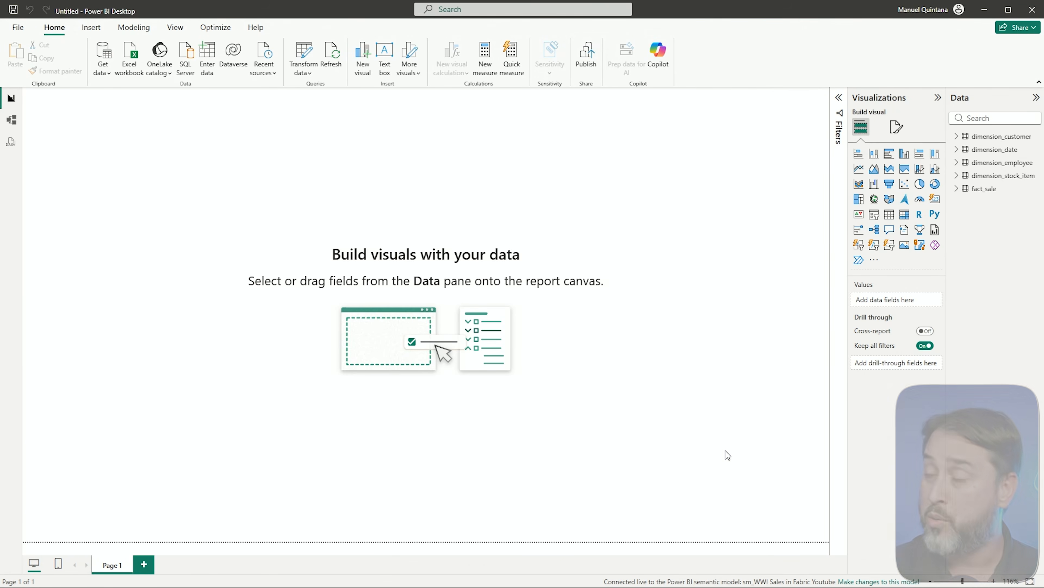
{"action": "left_click", "coordinate": [956, 189]}
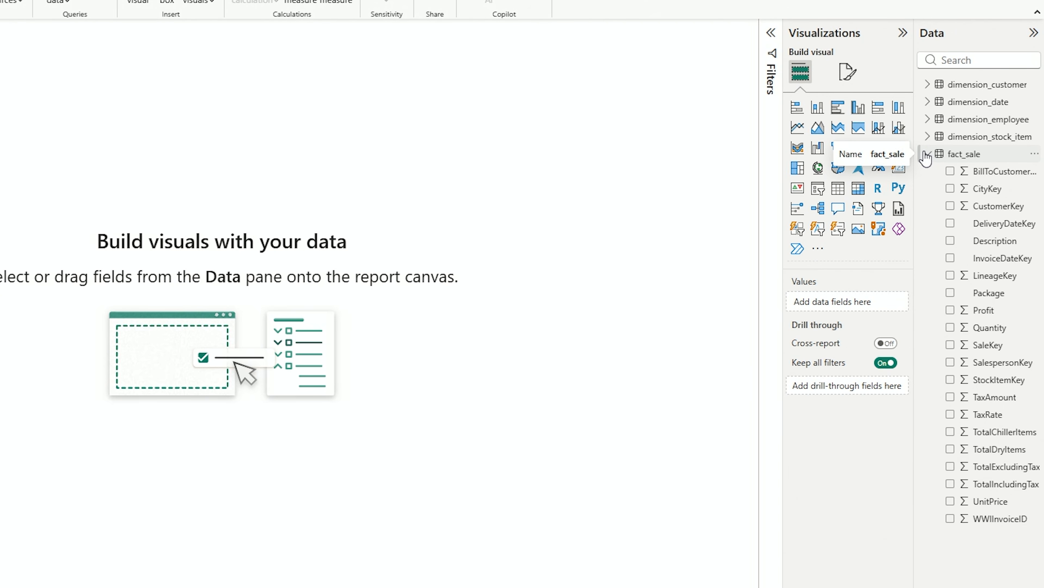
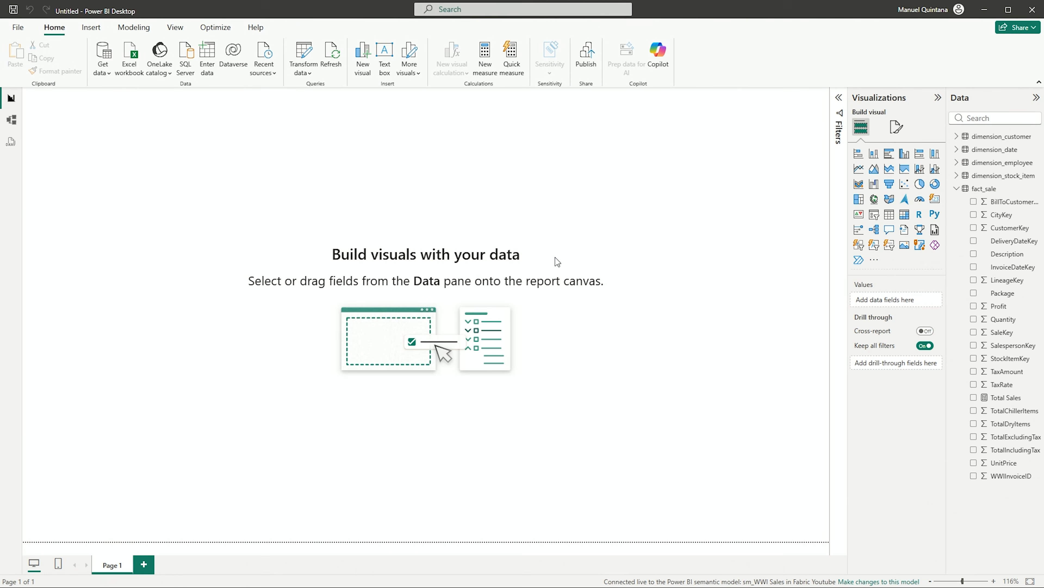
- Delete the Total Sales measure from the fact_sale table
{"action": "right_click", "coordinate": [987, 401]}
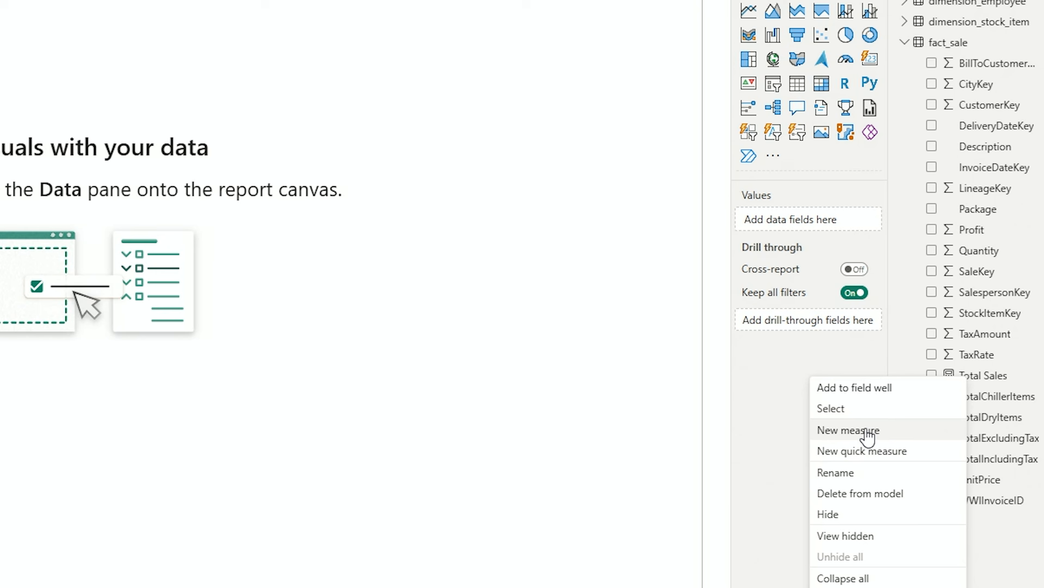
{"action": "left_click", "coordinate": [843, 493]}
{"action": "left_click", "coordinate": [597, 324]}
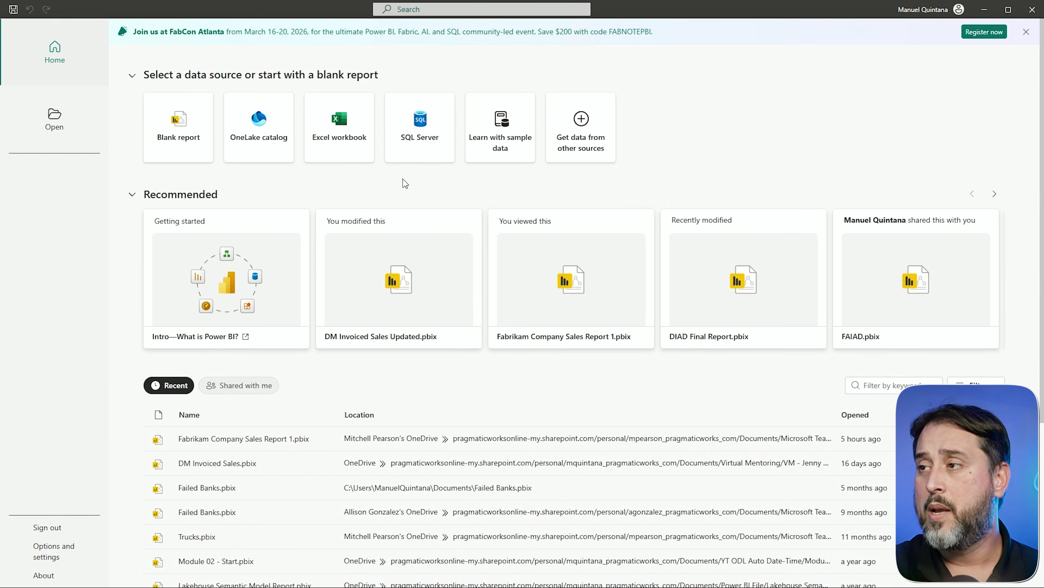
- Start a blank report and open the sm_WWI Sales semantic model from the OneLake catalog for live editing
{"action": "left_click", "coordinate": [161, 127]}
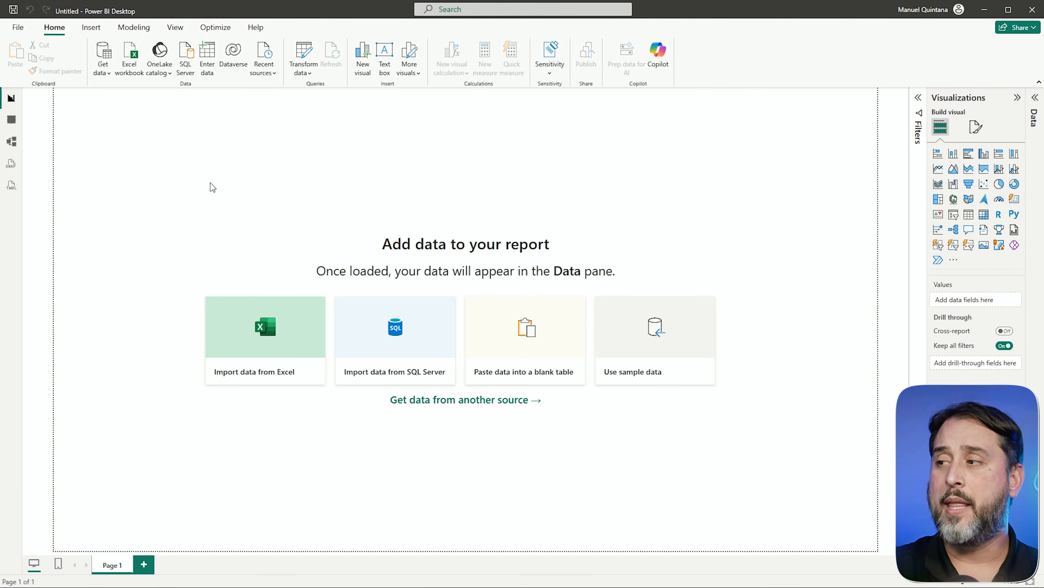
{"action": "left_click", "coordinate": [334, 234]}
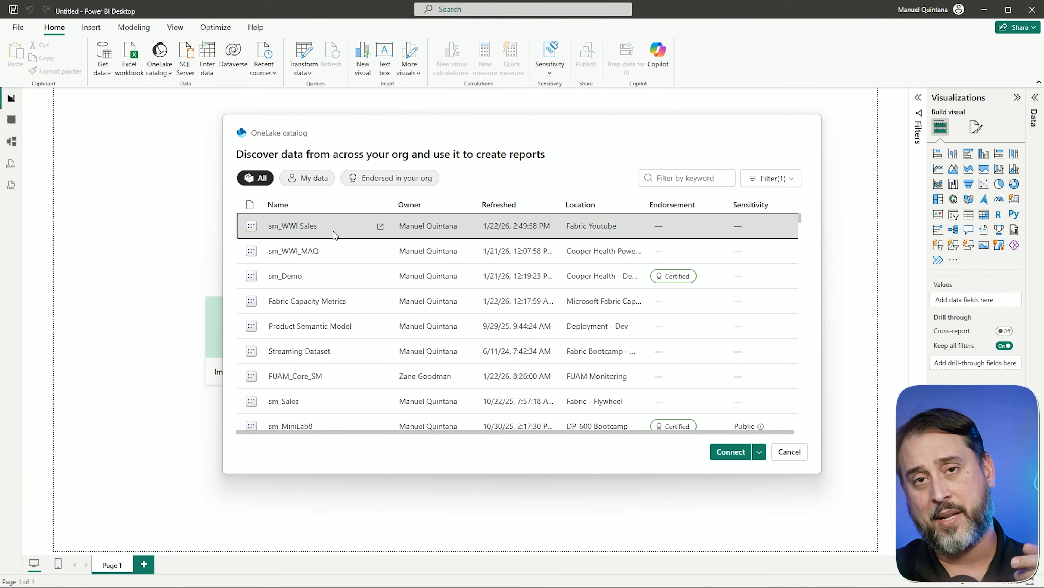
{"action": "left_click", "coordinate": [759, 451]}
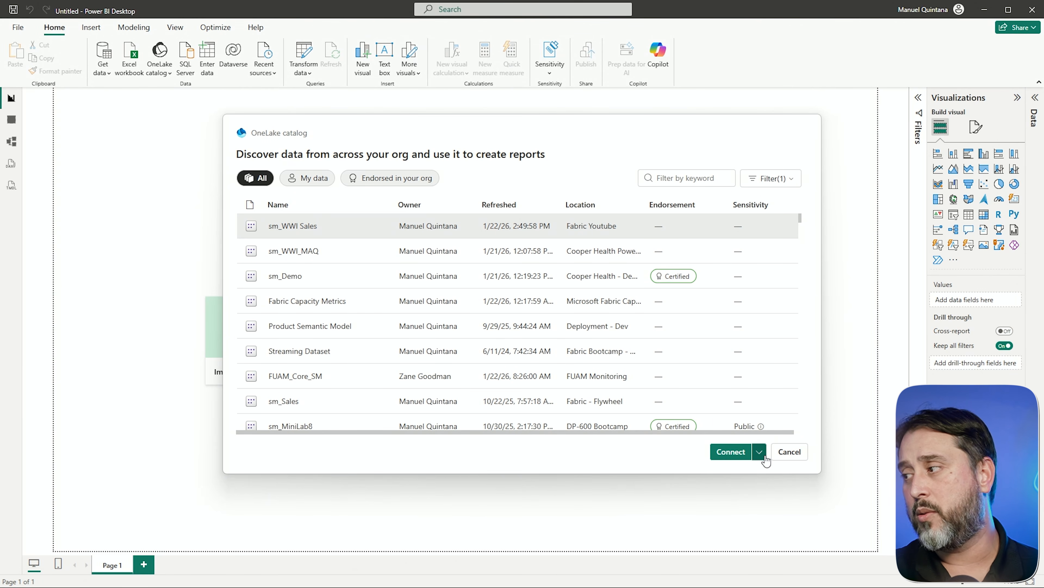
{"action": "left_click", "coordinate": [665, 432]}
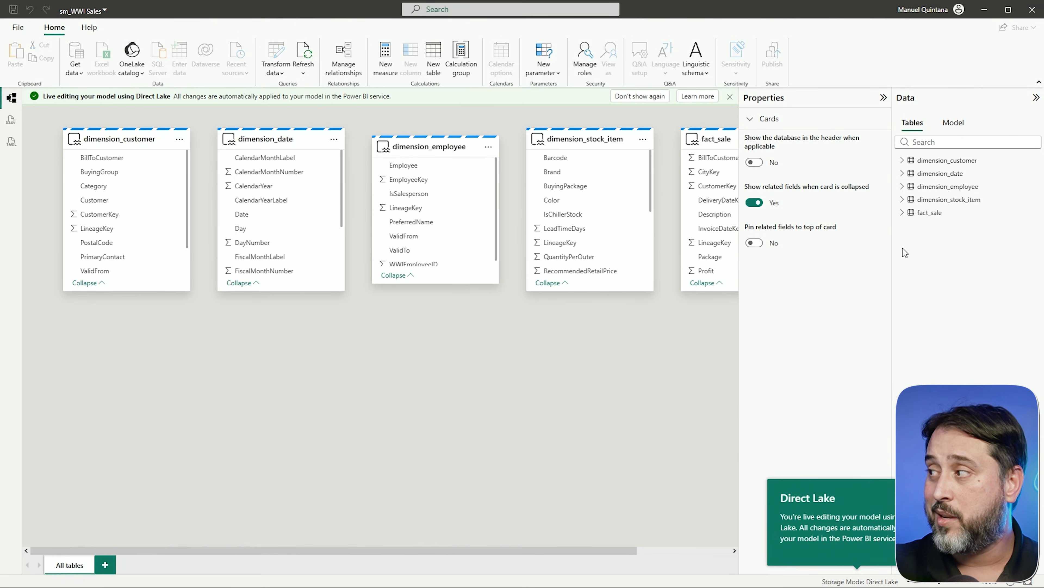
- Create a measure in the fact_sale table with the formula Total Sales = SUM(fact_sale[TotalIncludingTax])
{"action": "left_click", "coordinate": [903, 213]}
{"action": "left_click", "coordinate": [929, 212]}
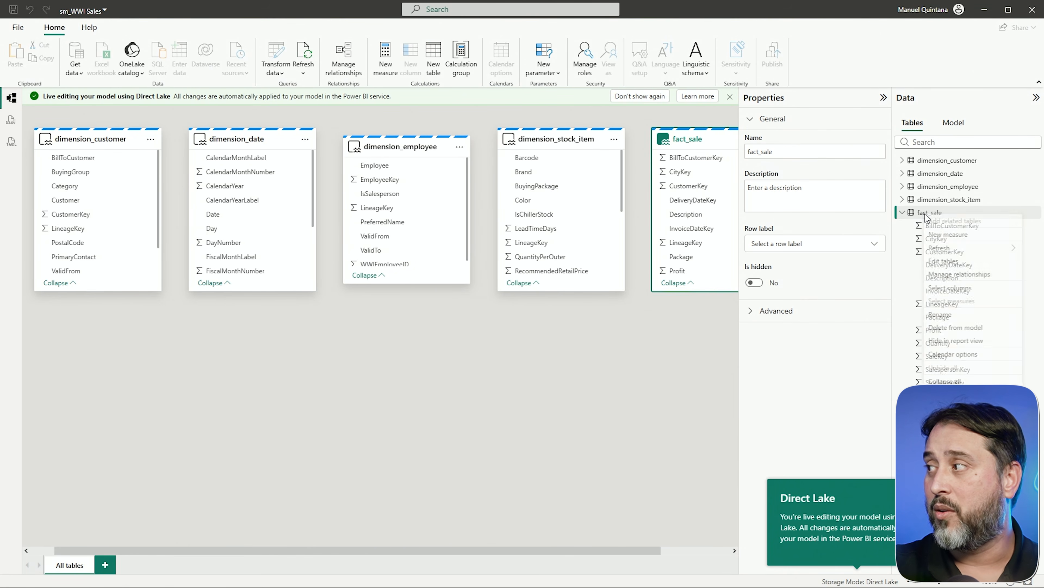
{"action": "left_click", "coordinate": [386, 58]}
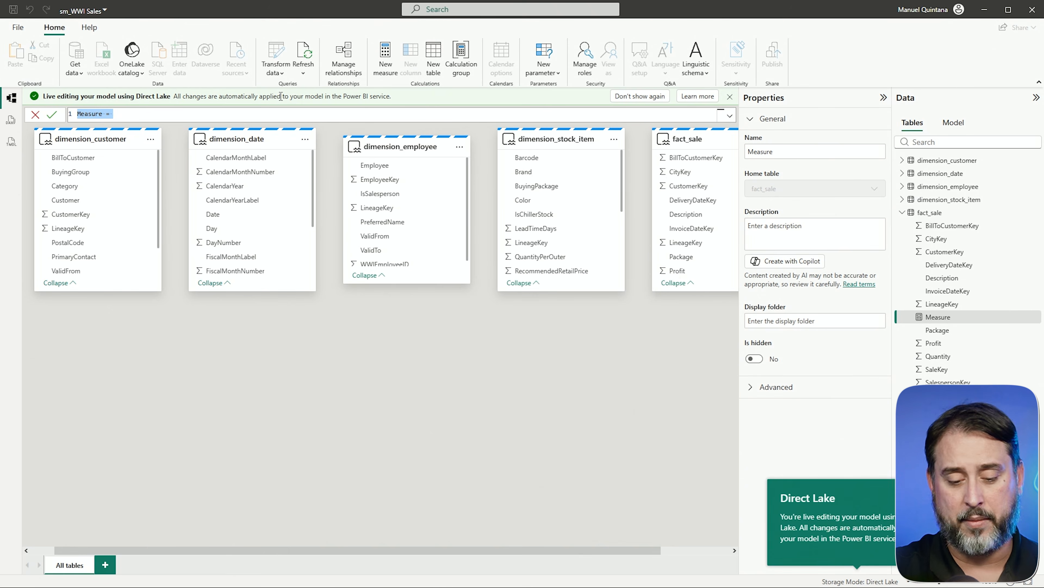
{"action": "type", "text": "Total Sales = SUM(fact_sale[Tot"}
{"action": "key", "text": "Down"}
{"action": "key", "text": "Down"}
{"action": "key", "text": "Down"}
{"action": "key", "text": "Tab"}
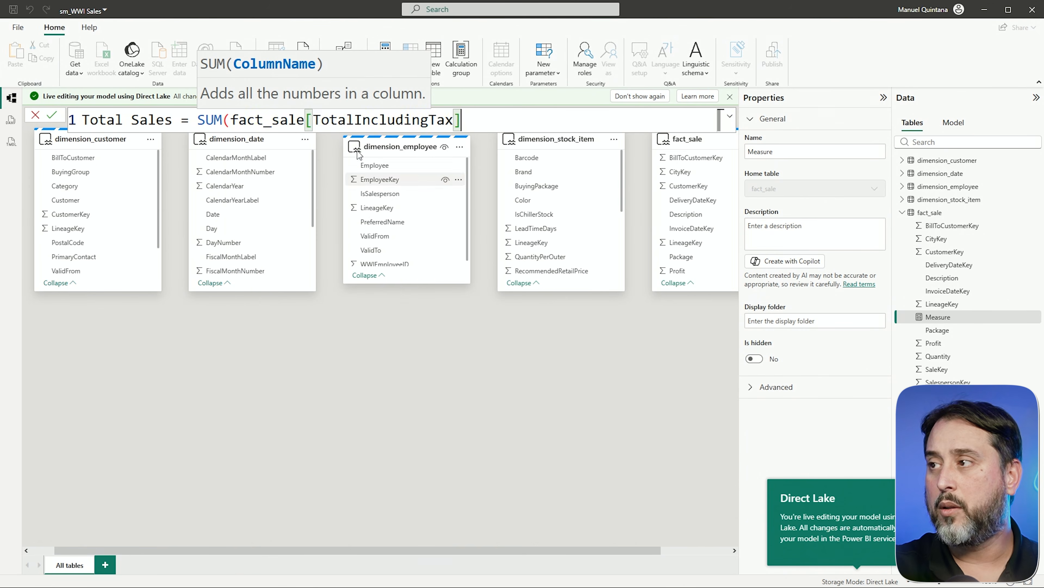
{"action": "type", "text": ")"}
{"action": "key", "text": "Return"}
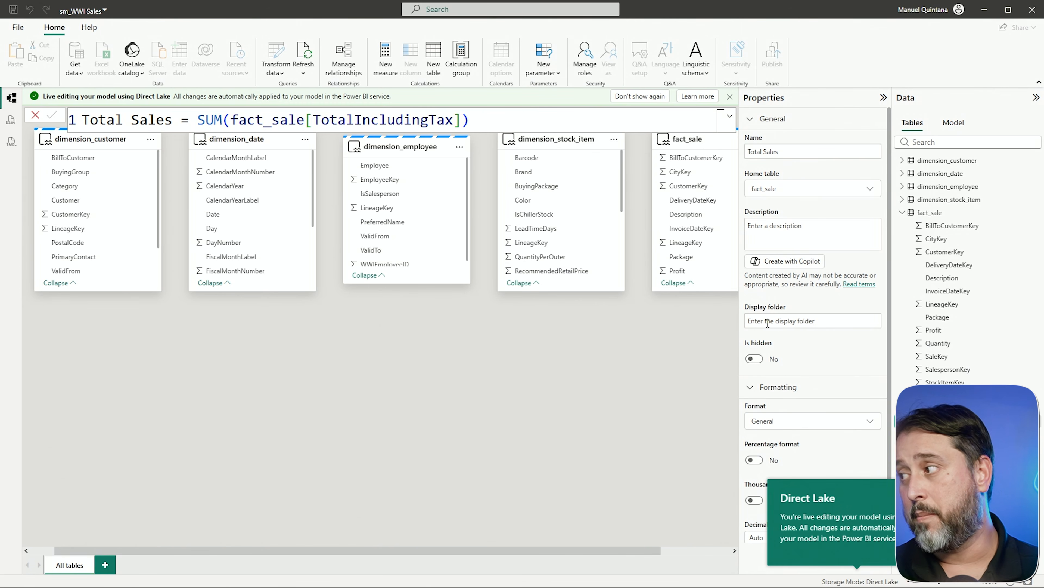
- Format the Total Sales measure as Currency with the $ English (United States) currency format
{"action": "left_click", "coordinate": [788, 422]}
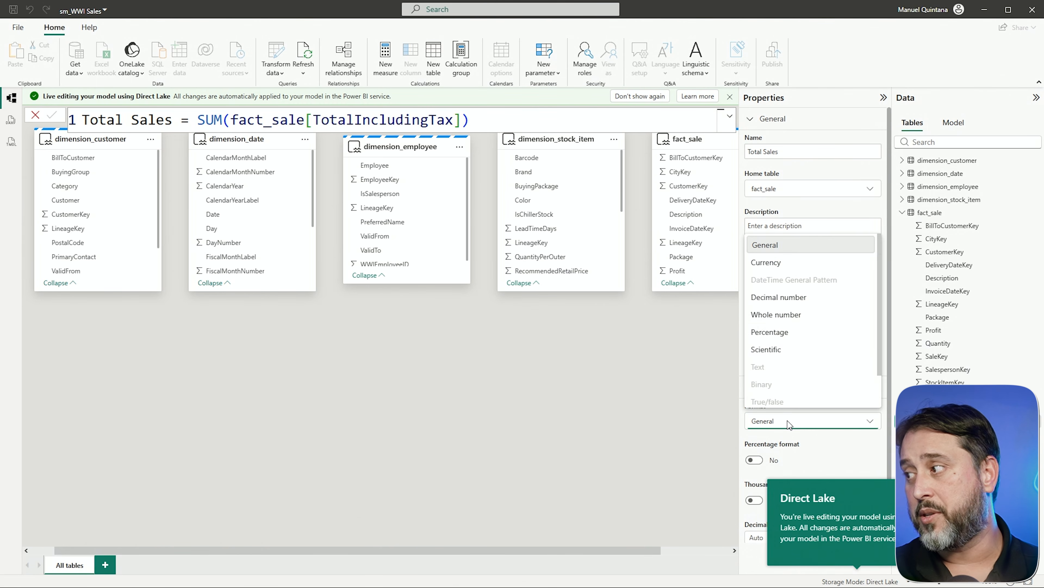
{"action": "left_click", "coordinate": [773, 263]}
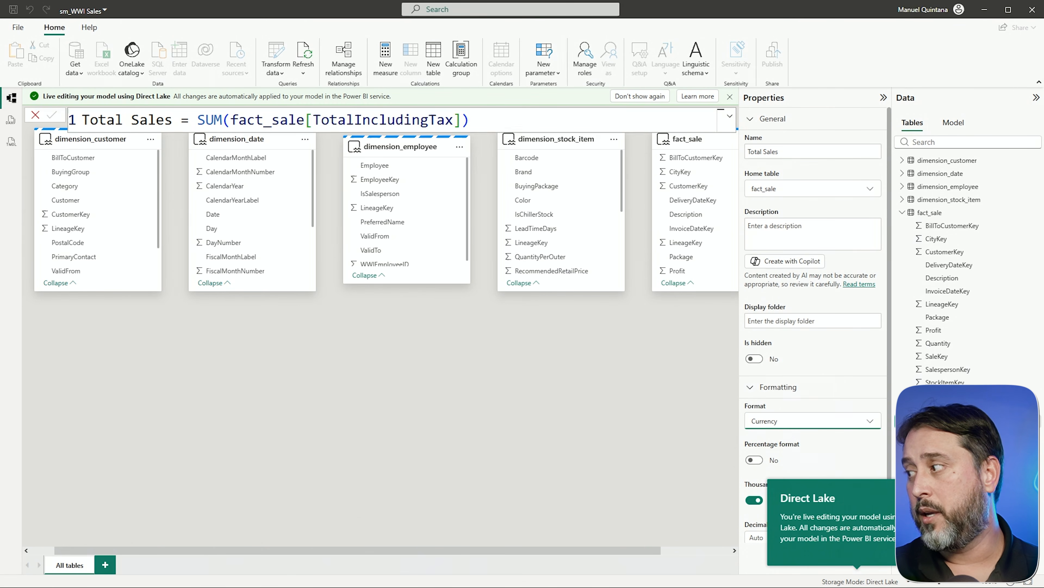
{"action": "scroll", "coordinate": [806, 478], "scroll_direction": "down", "scroll_amount": 2}
{"action": "left_click", "coordinate": [788, 501]}
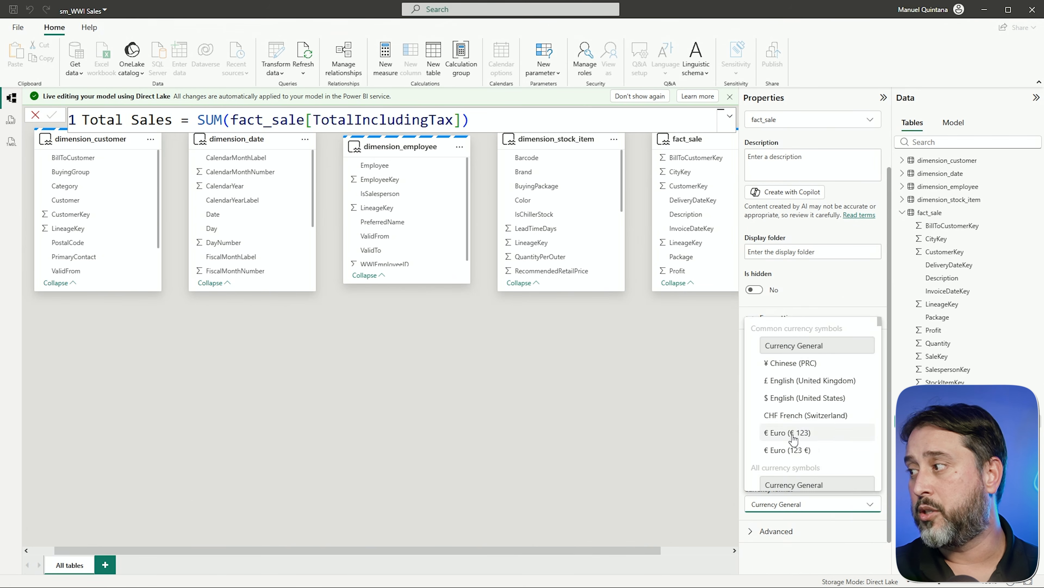
{"action": "left_click", "coordinate": [788, 398]}
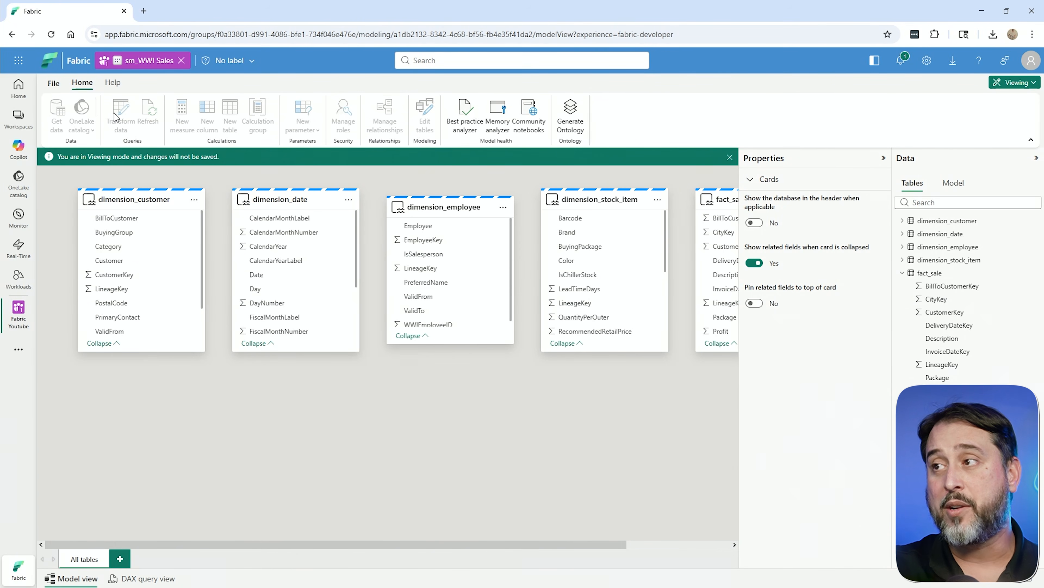
- In the Fabric browser window, reload the sm_WWI Sales model and expand fact_sale to check its measures
{"action": "left_click", "coordinate": [53, 37]}
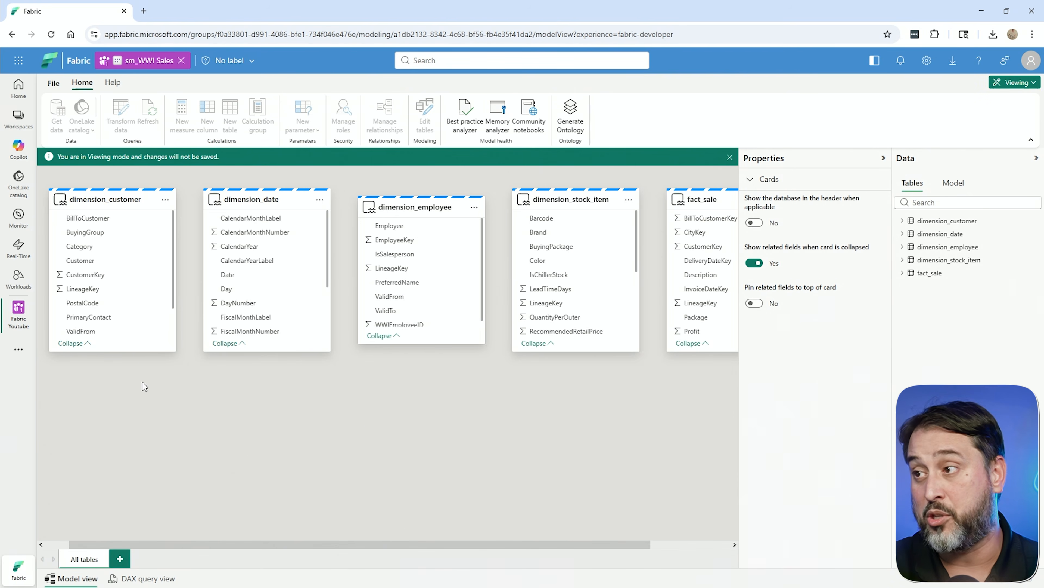
{"action": "left_click", "coordinate": [901, 273]}
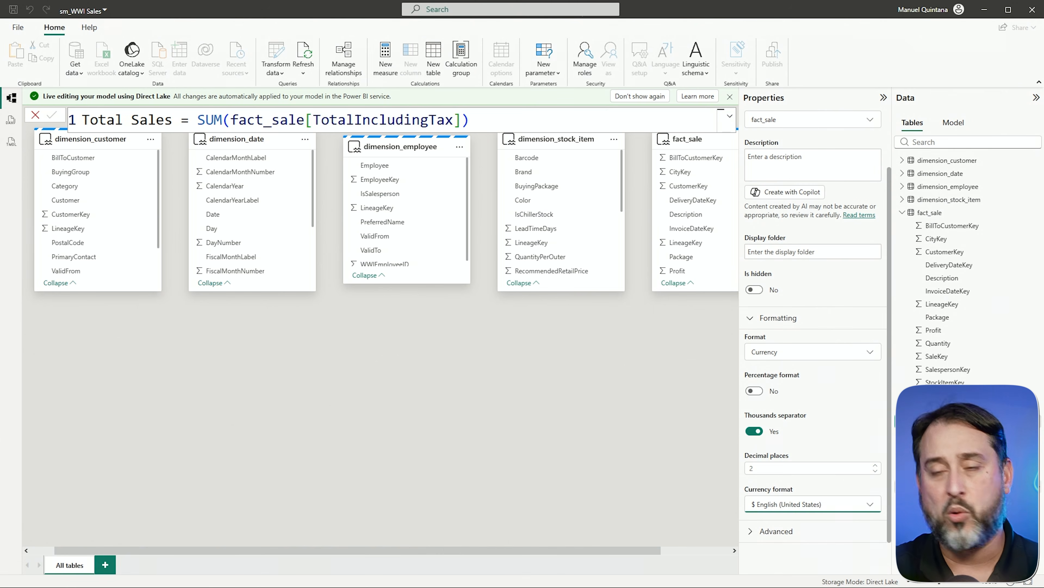
- In Power BI Desktop, move the fact_sale card below dimension_date and relate dimension_customer to it on CustomerKey
{"action": "left_click", "coordinate": [267, 392]}
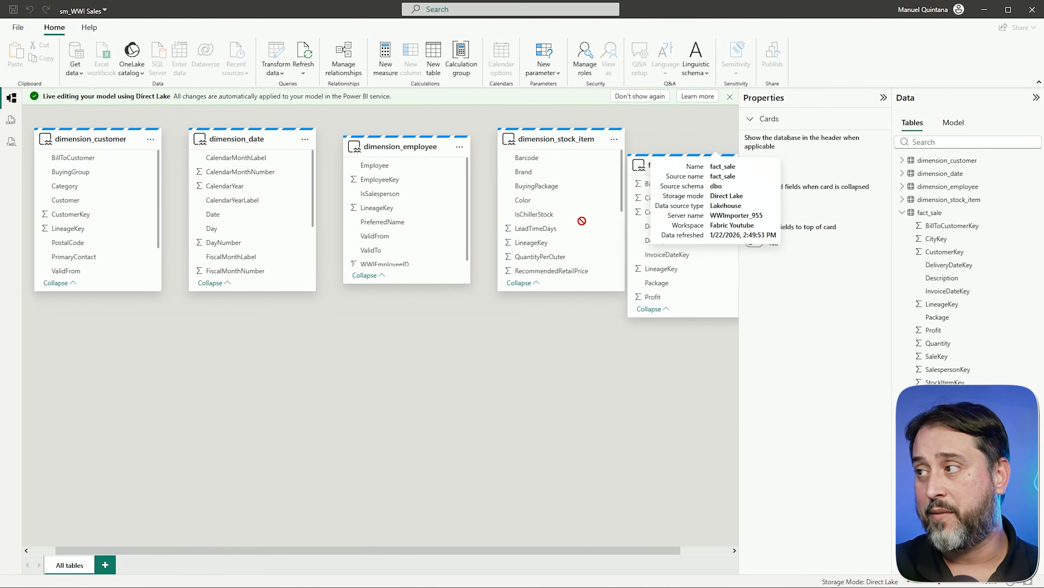
{"action": "left_click_drag", "start_coordinate": [674, 147], "coordinate": [246, 356]}
{"action": "left_click_drag", "start_coordinate": [111, 218], "coordinate": [280, 396]}
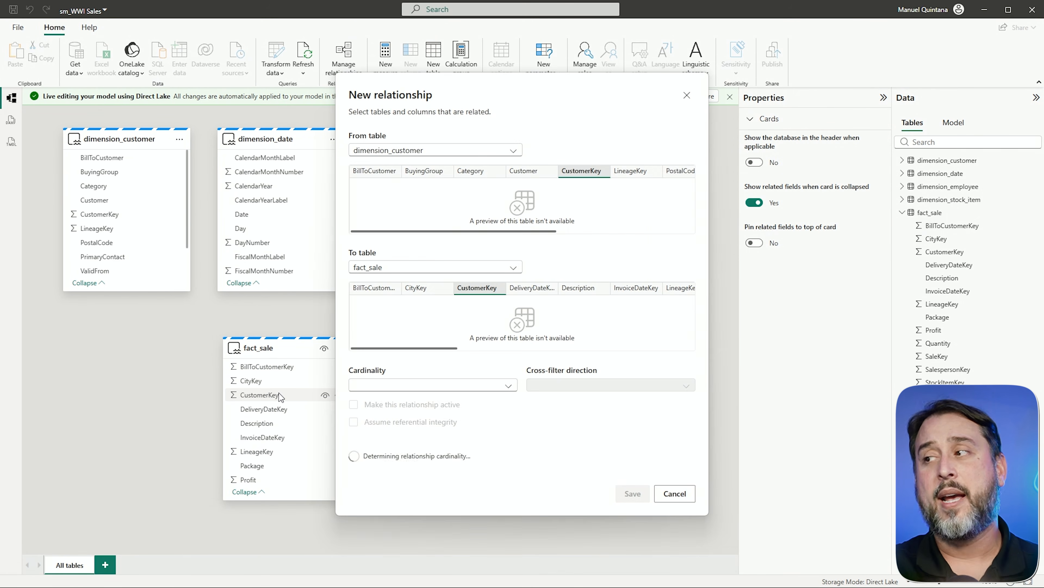
{"action": "left_click", "coordinate": [624, 490]}
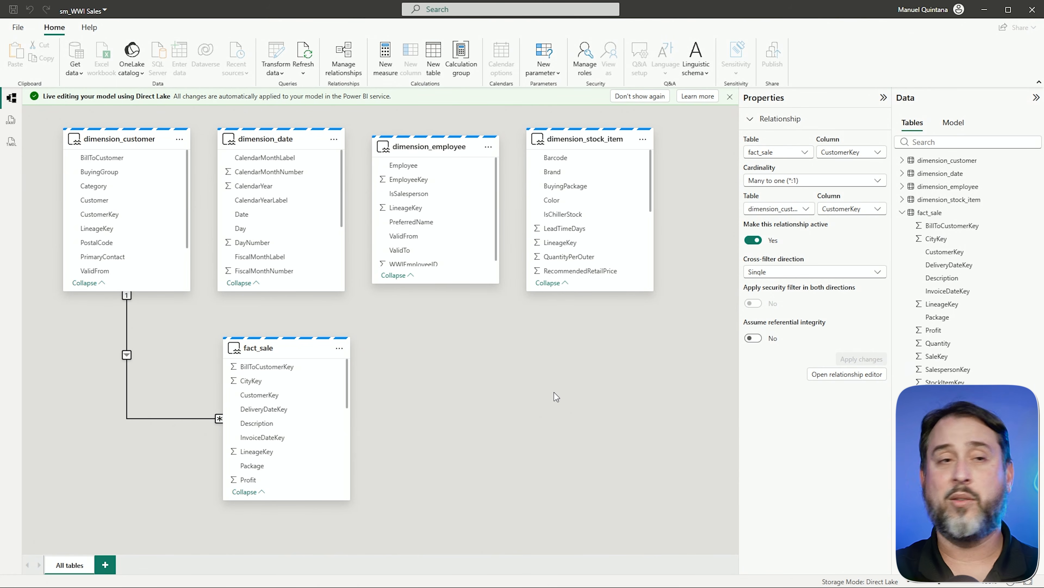
- Switch to the Fabric browser window and show the sm_WWI Sales model's object tree
{"action": "key", "text": "alt+Tab"}
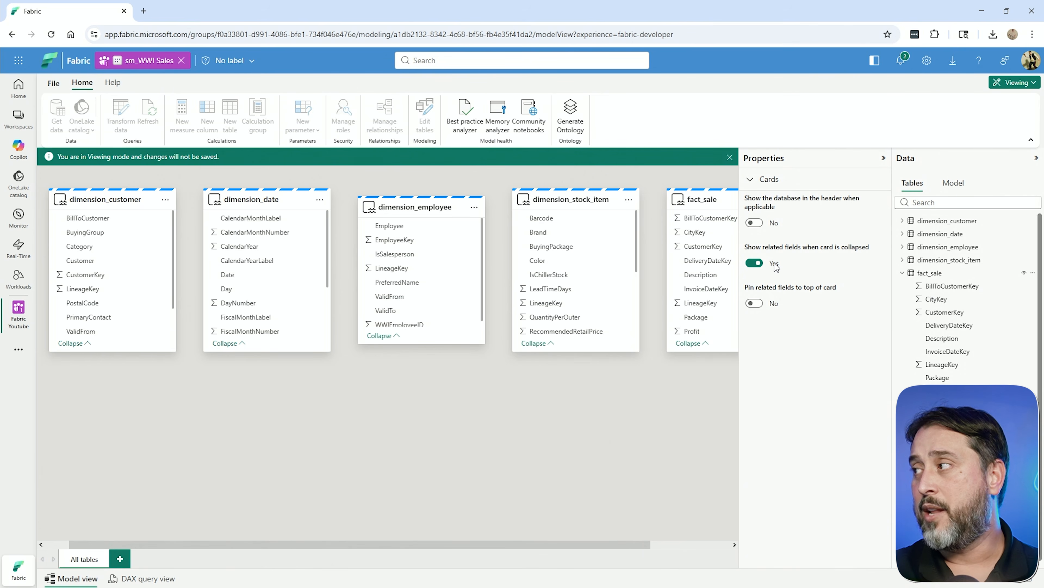
{"action": "left_click", "coordinate": [958, 189]}
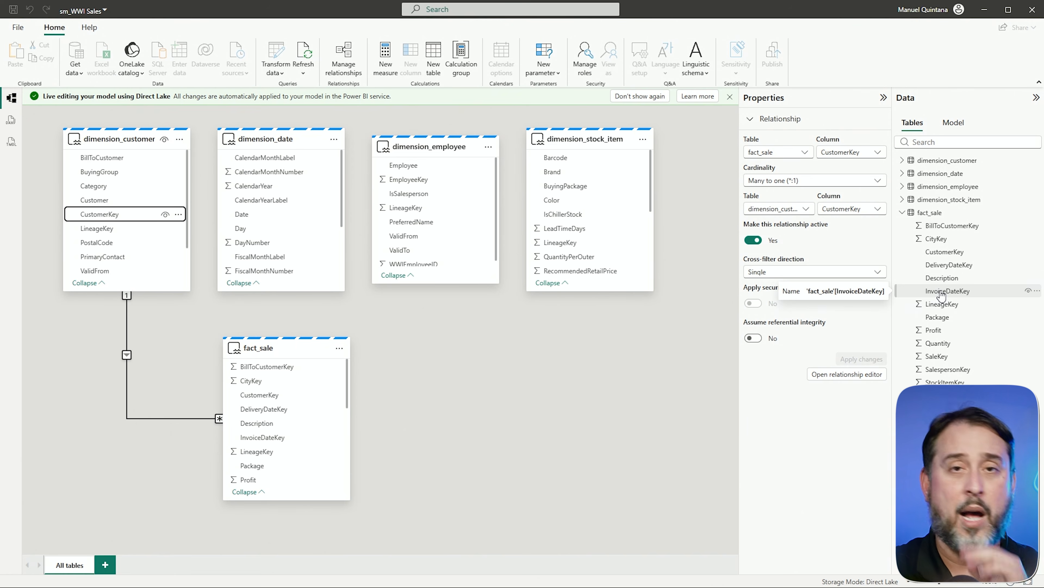
- In Power BI Desktop, show the semantic model's object tree and the options available for Functions
{"action": "left_click", "coordinate": [953, 122]}
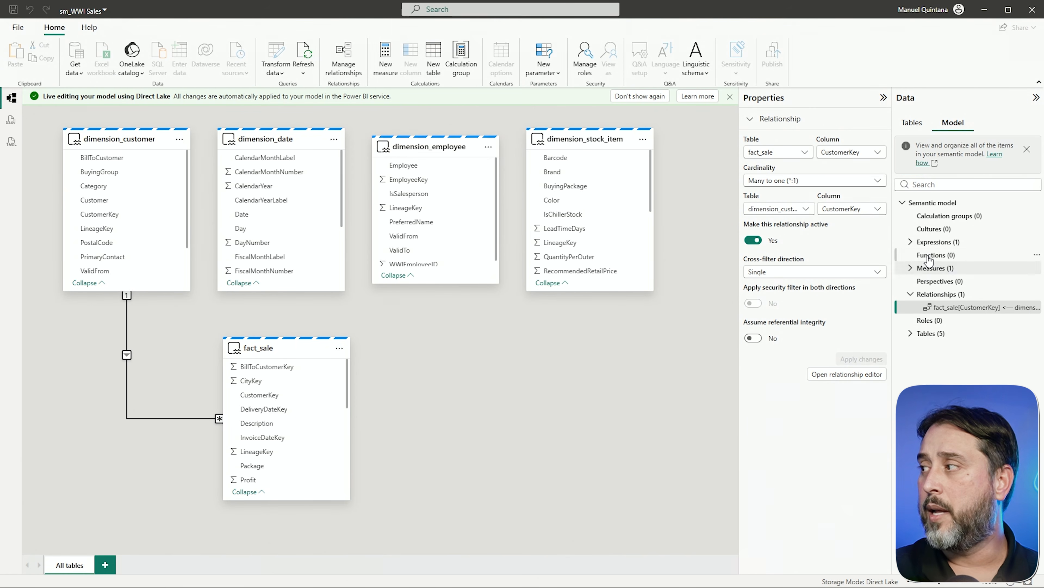
{"action": "left_click", "coordinate": [1037, 255]}
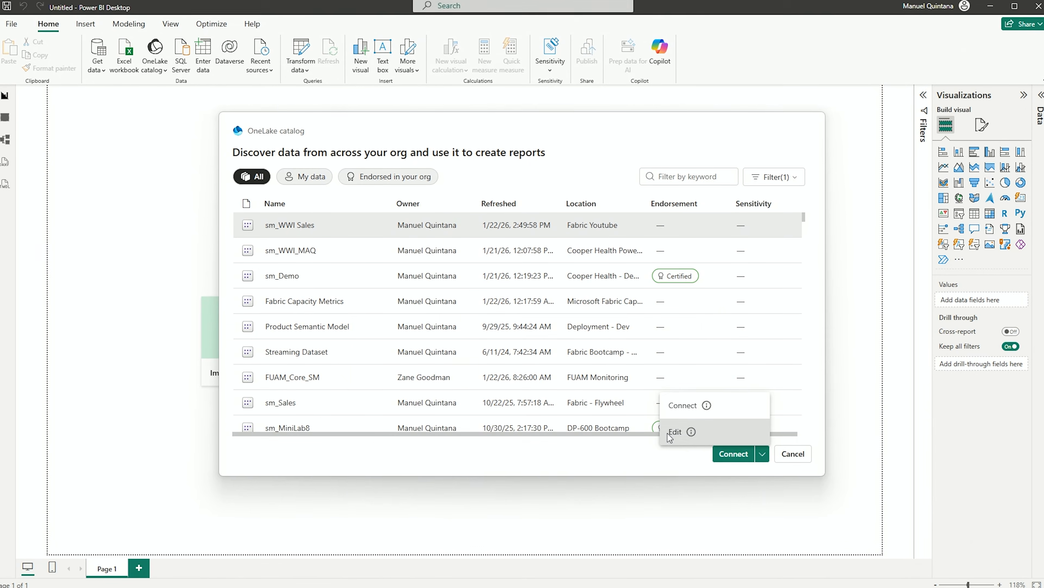
{"action": "left_click", "coordinate": [670, 432]}
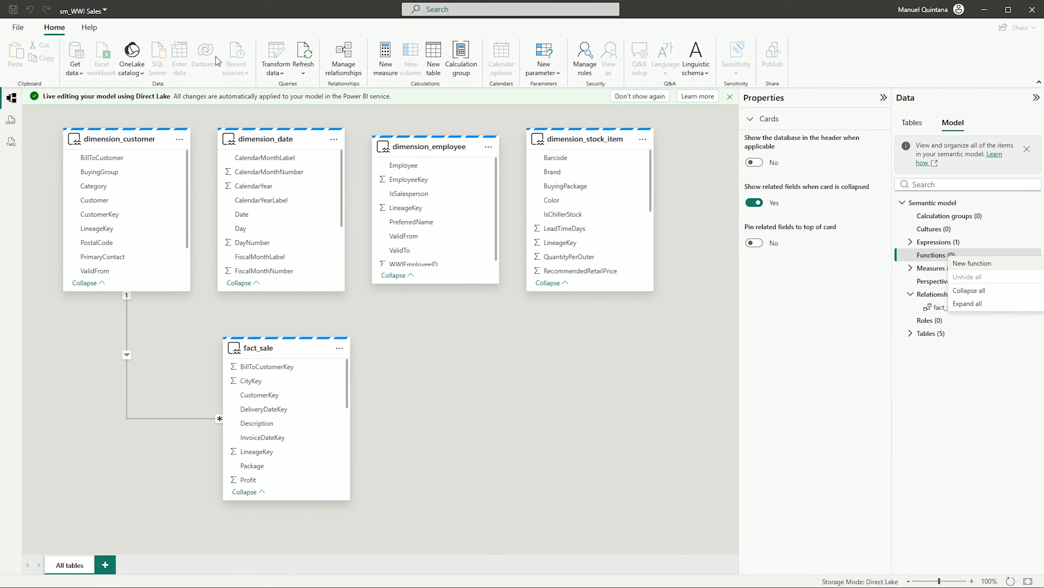
- Return to the model's table list and dismiss the live editing notice
{"action": "left_click", "coordinate": [911, 123]}
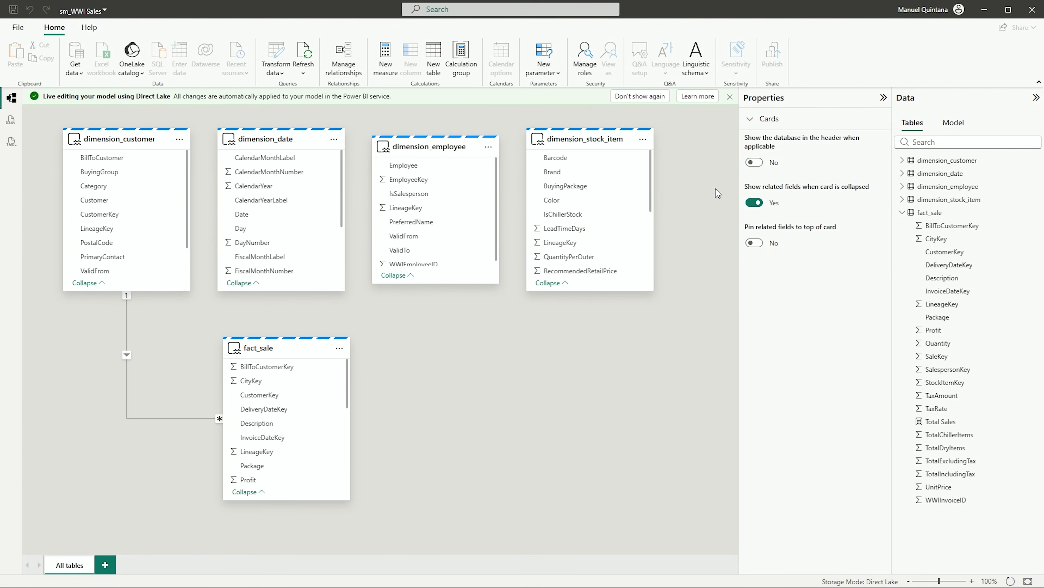
{"action": "left_click", "coordinate": [730, 96]}
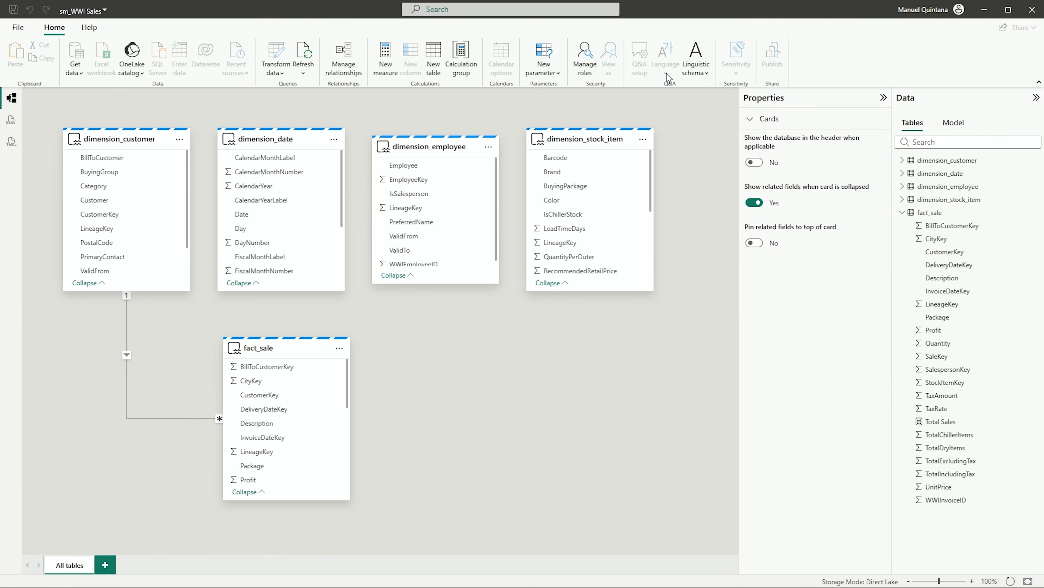
{"action": "left_click", "coordinate": [696, 68]}
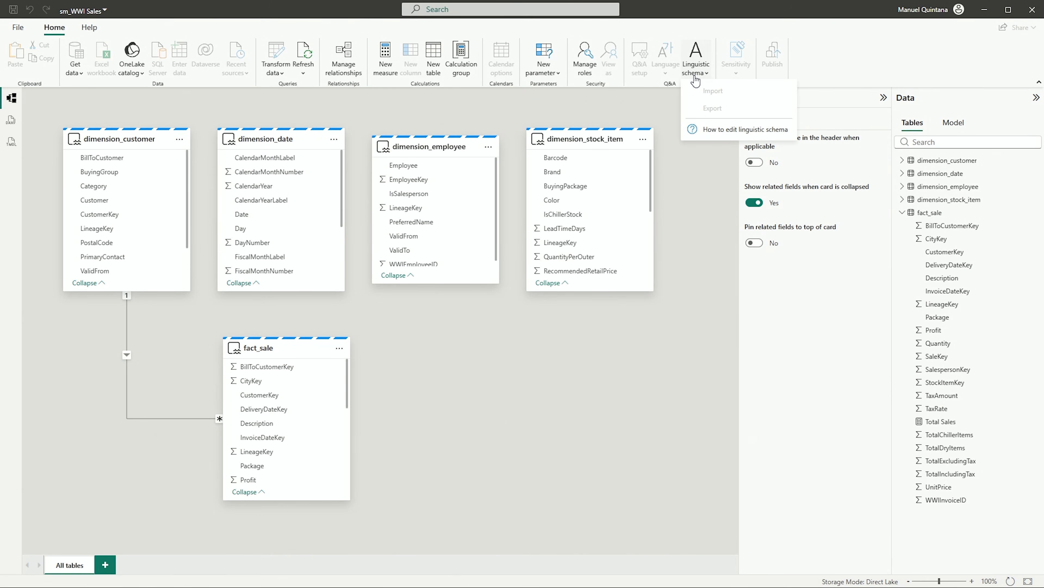
{"action": "left_click", "coordinate": [257, 99]}
{"action": "left_click", "coordinate": [139, 76]}
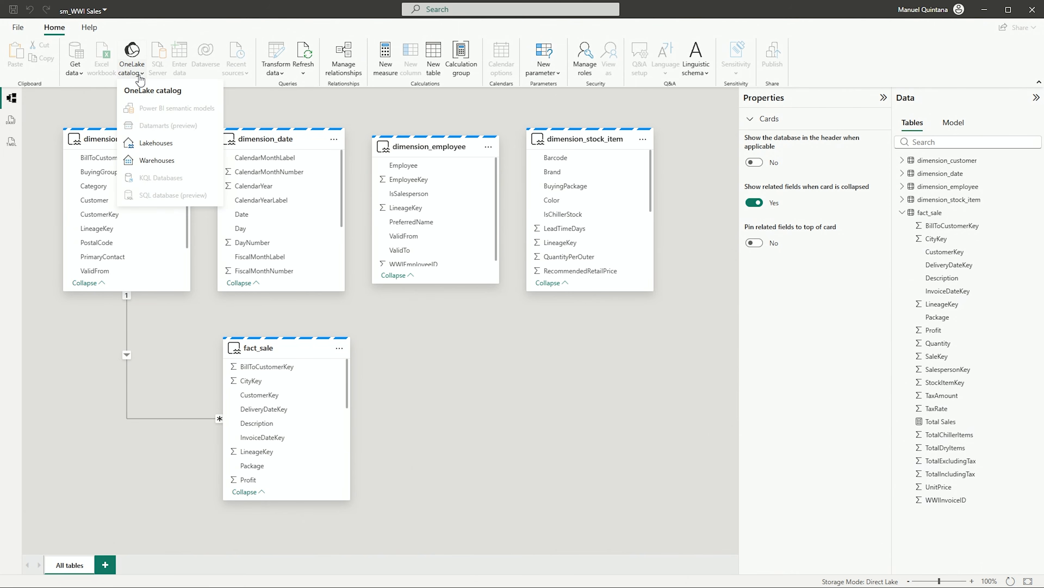
{"action": "left_click", "coordinate": [282, 111]}
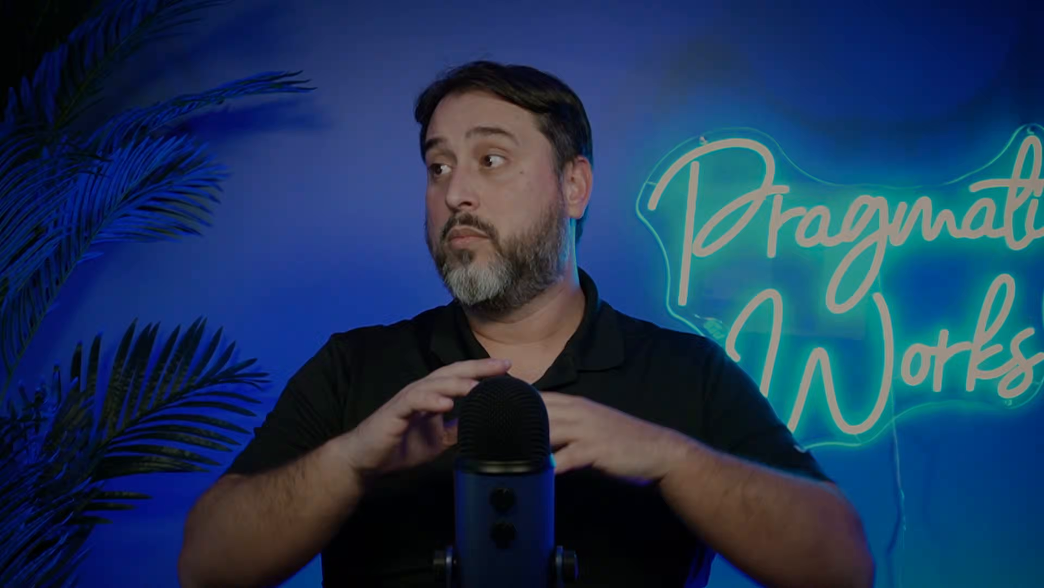